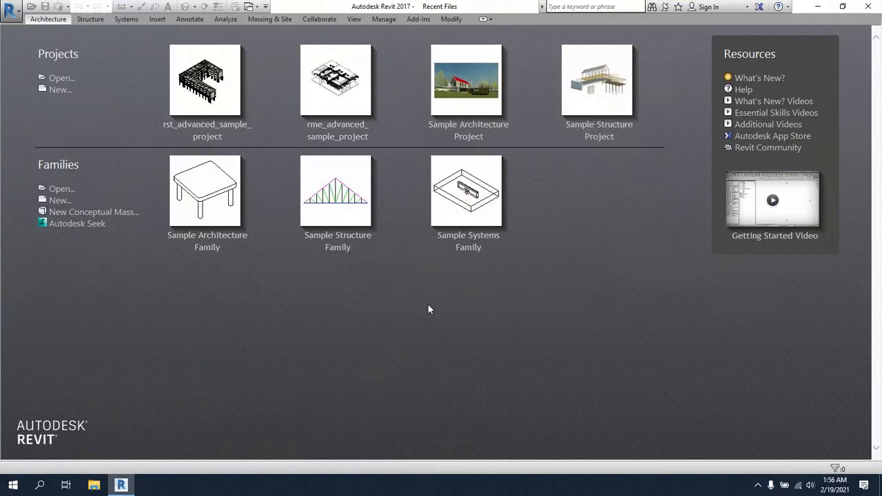
Check the New Project template list, which shows only <None>, then cancel the dialog.
click(55, 89)
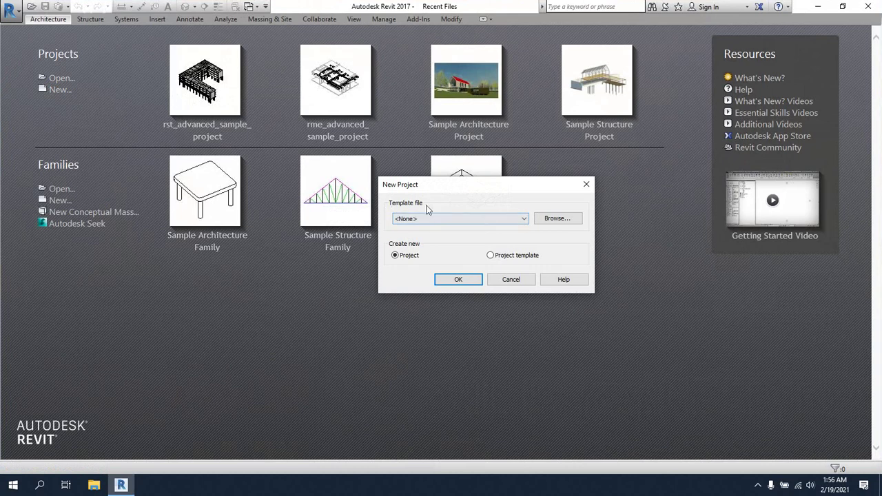
click(422, 219)
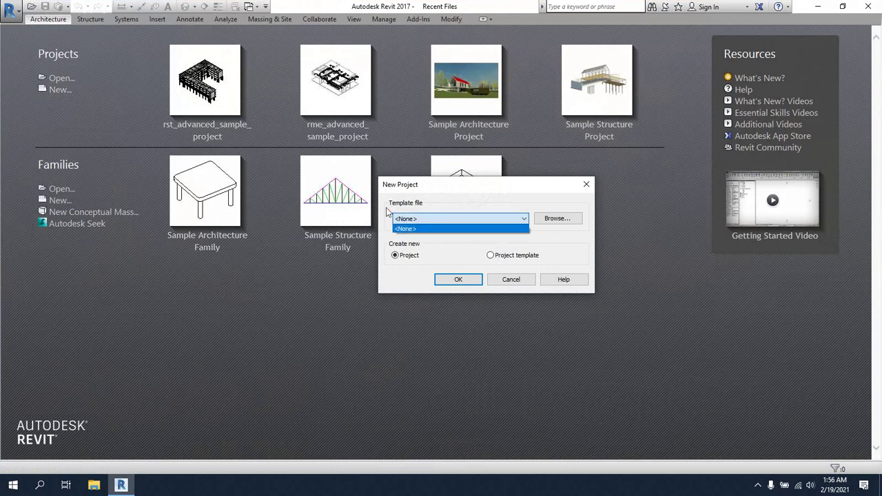
click(436, 229)
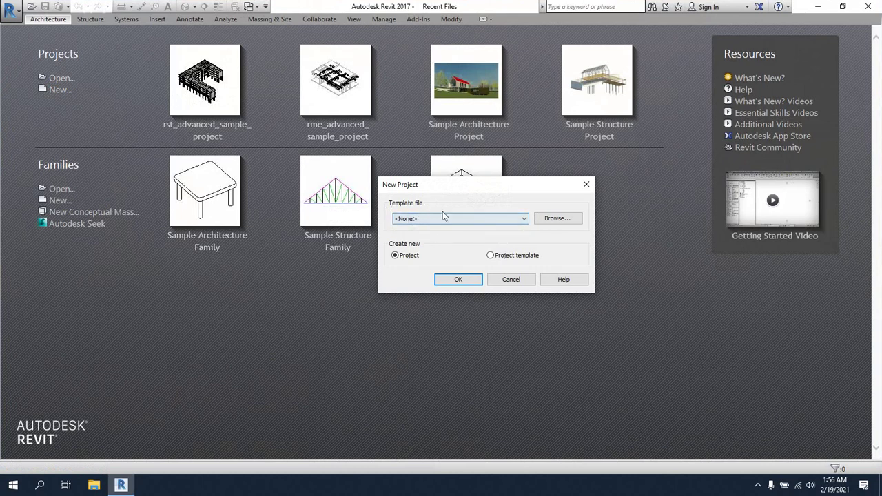
click(437, 225)
click(450, 185)
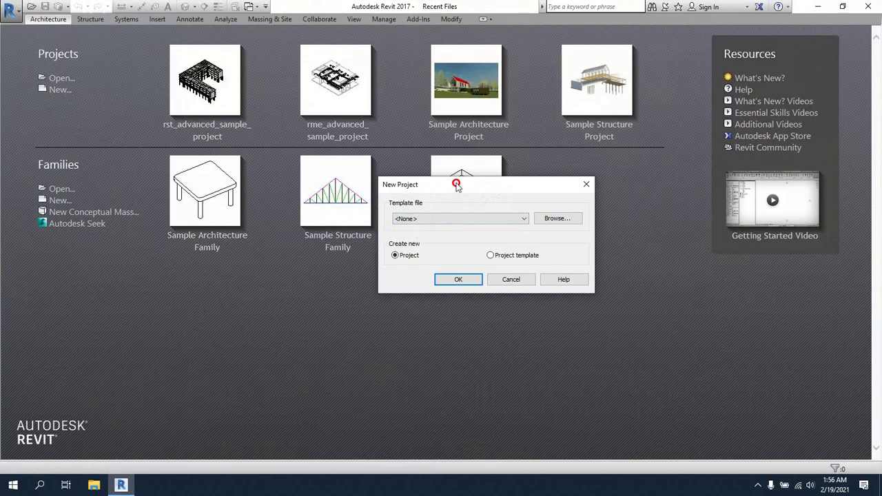
drag(456, 186, 459, 183)
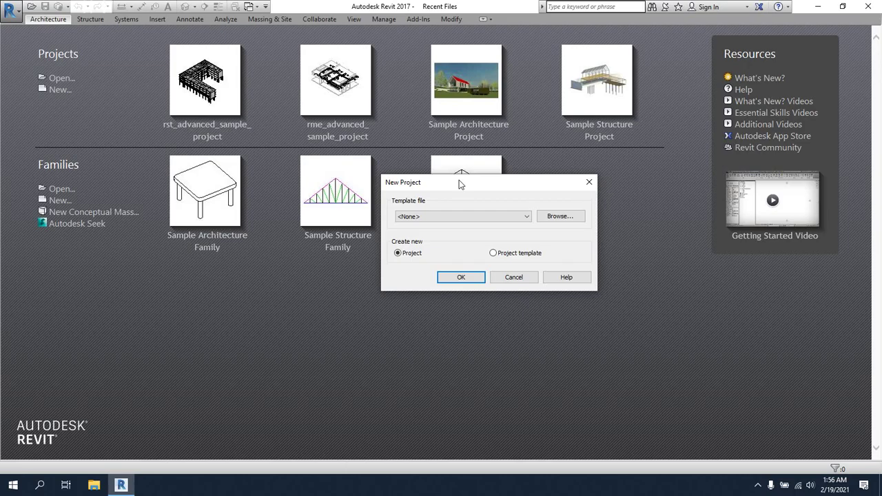
drag(459, 179, 453, 159)
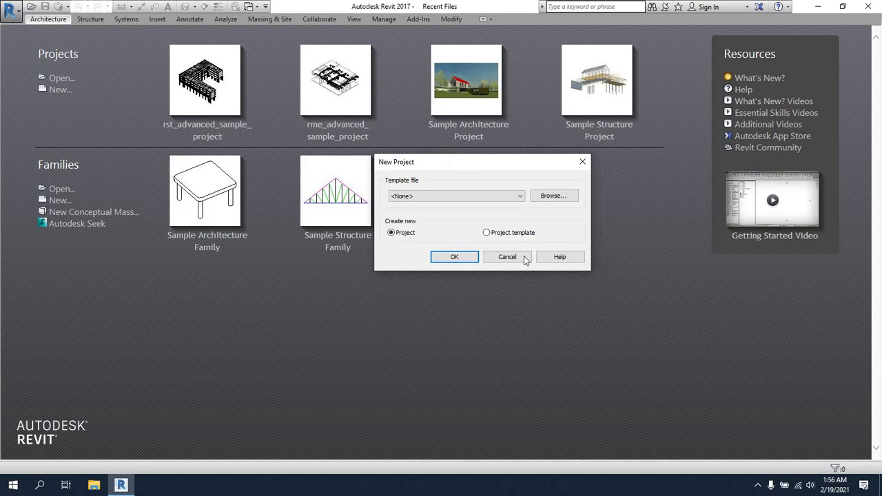
drag(458, 166, 446, 165)
click(500, 257)
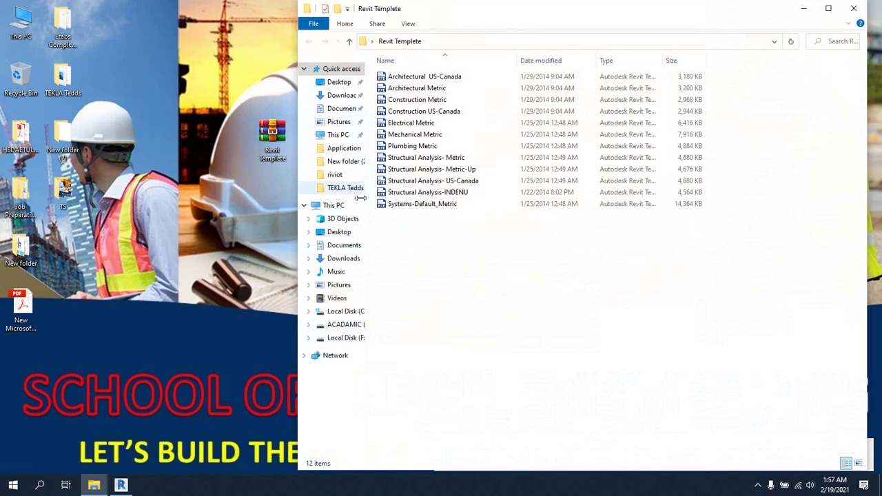
Select all 12 template files in the Revit Templete folder and copy them.
drag(453, 21, 428, 20)
drag(402, 256, 373, 72)
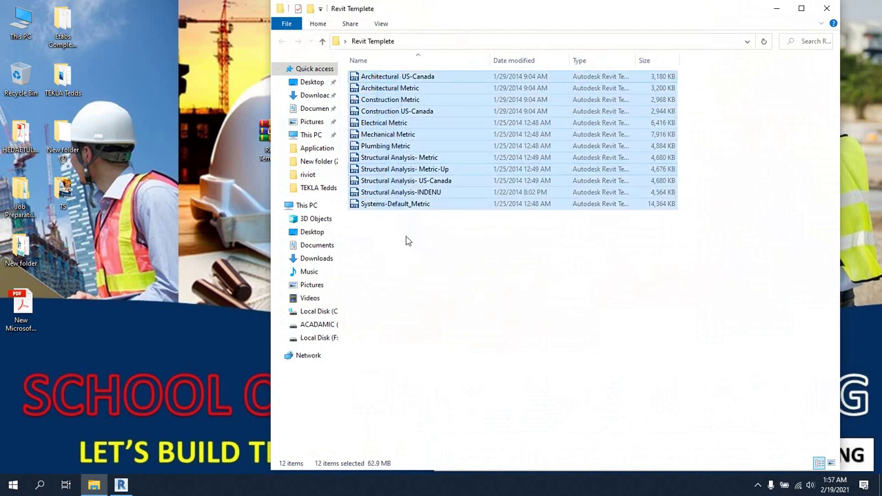
click(405, 240)
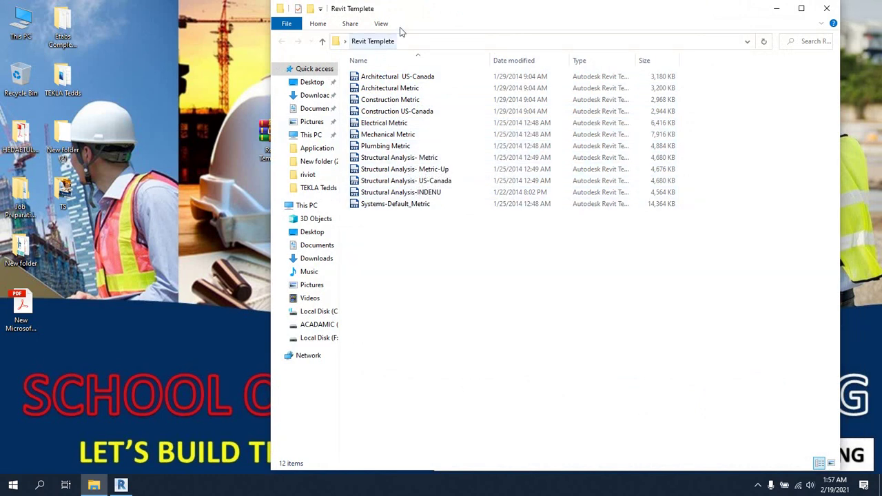
drag(434, 17, 416, 20)
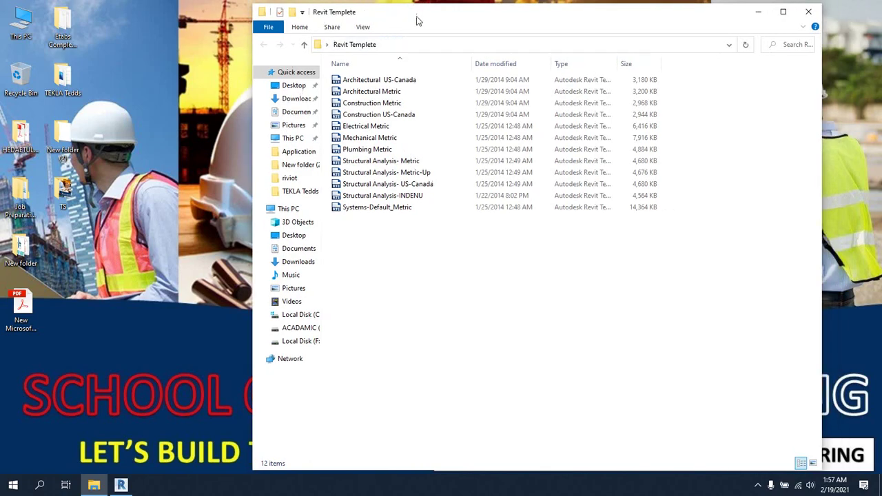
drag(393, 255, 360, 82)
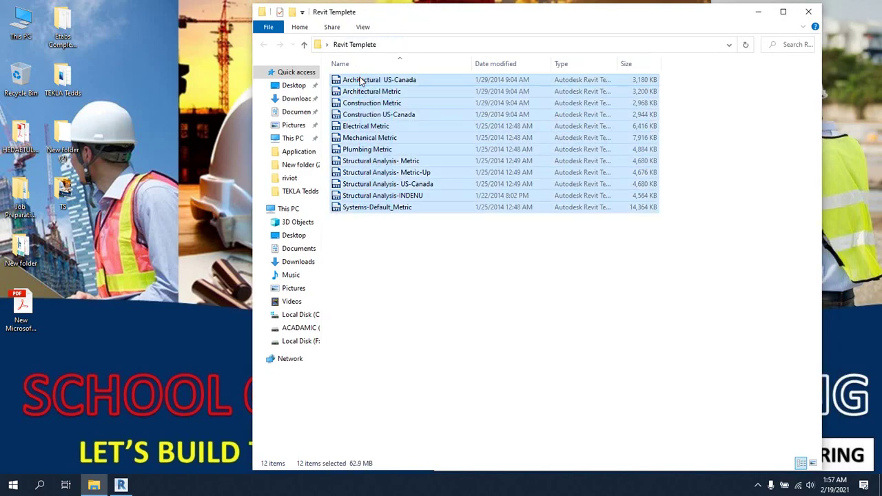
right_click(369, 103)
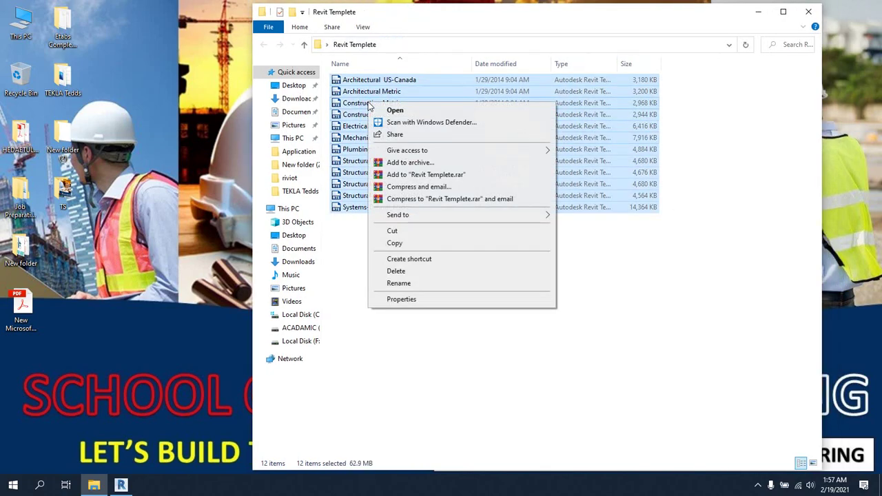
click(412, 245)
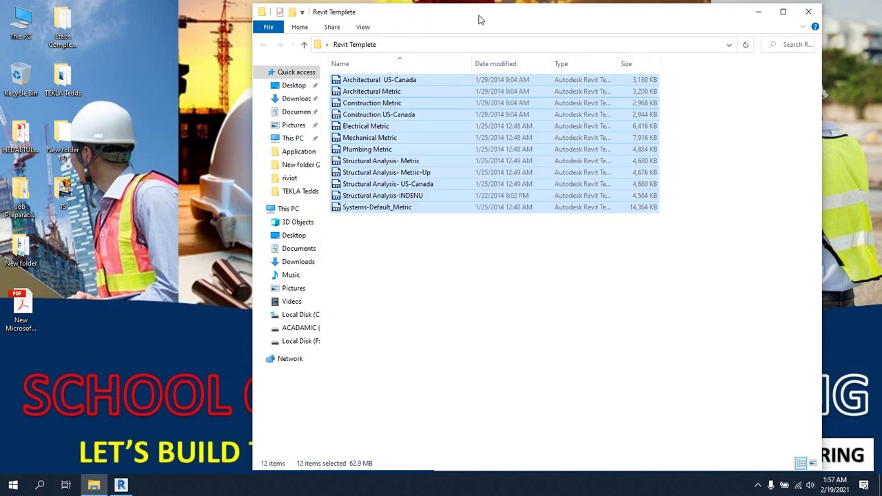
drag(478, 15, 499, 14)
click(35, 33)
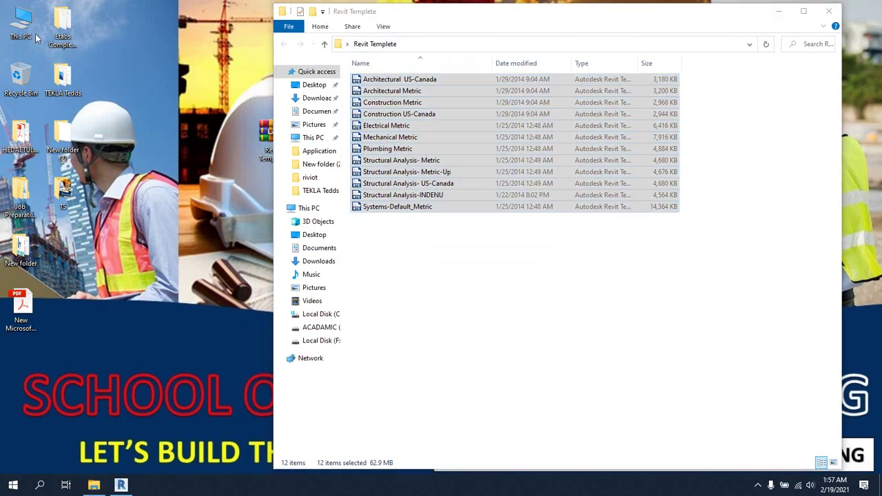
Open Local Disk (C:) from This PC, toggle hidden items off and on, and enter ProgramData.
double_click(24, 28)
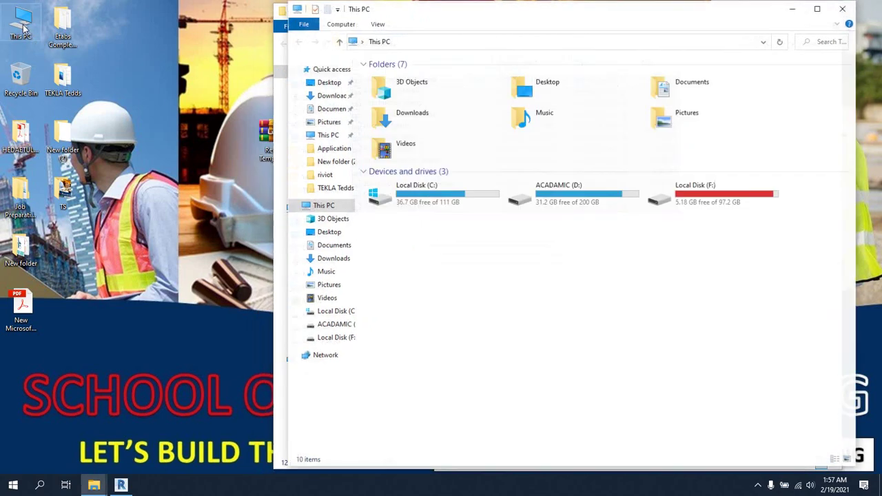
double_click(426, 201)
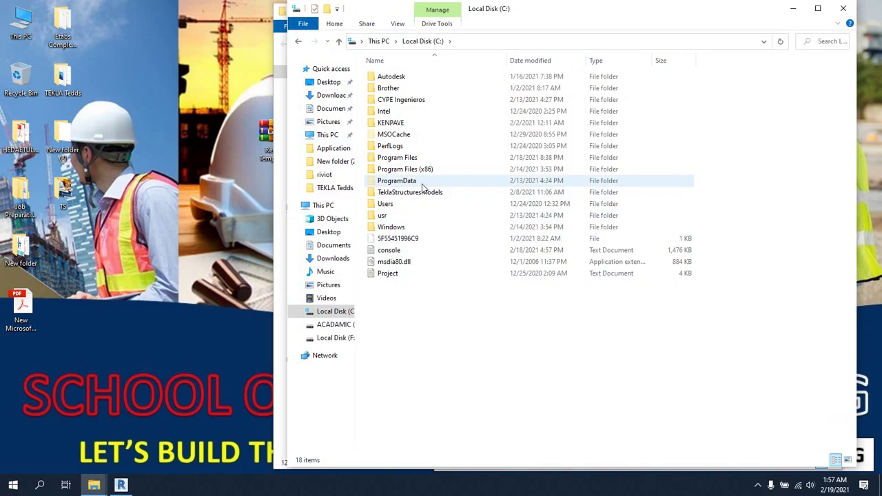
click(400, 26)
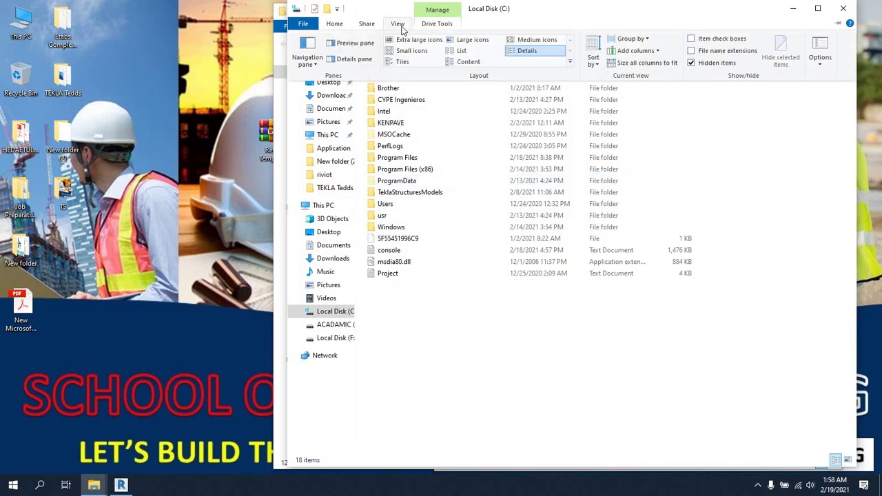
click(691, 62)
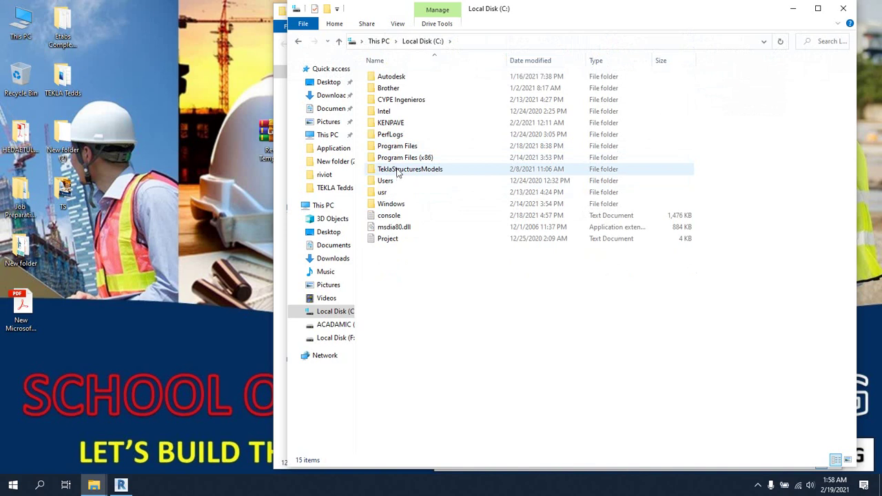
click(397, 25)
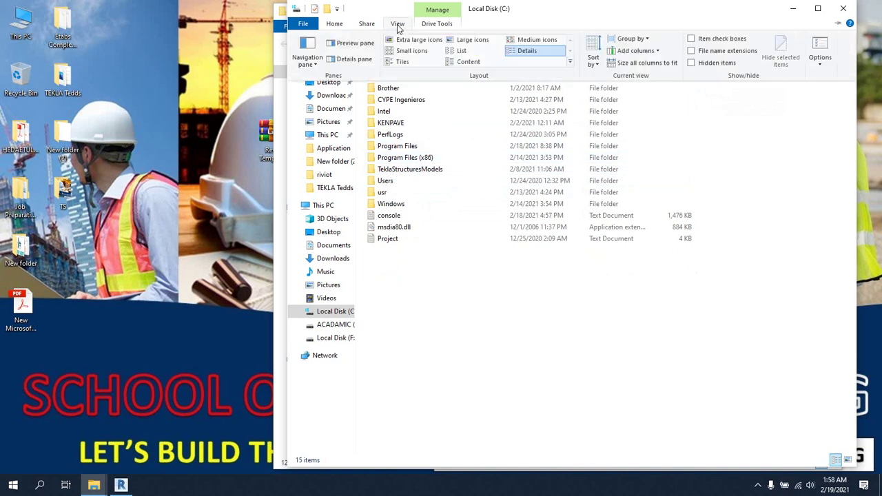
click(691, 63)
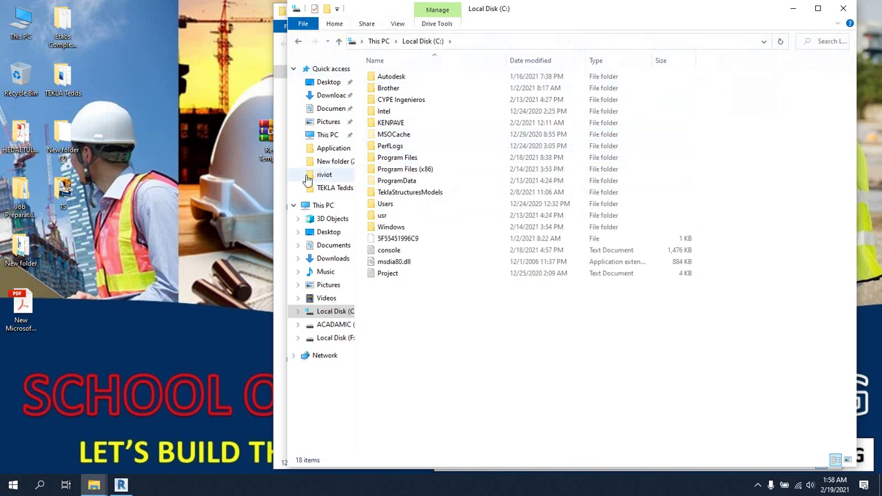
mouse_move(324, 275)
double_click(413, 182)
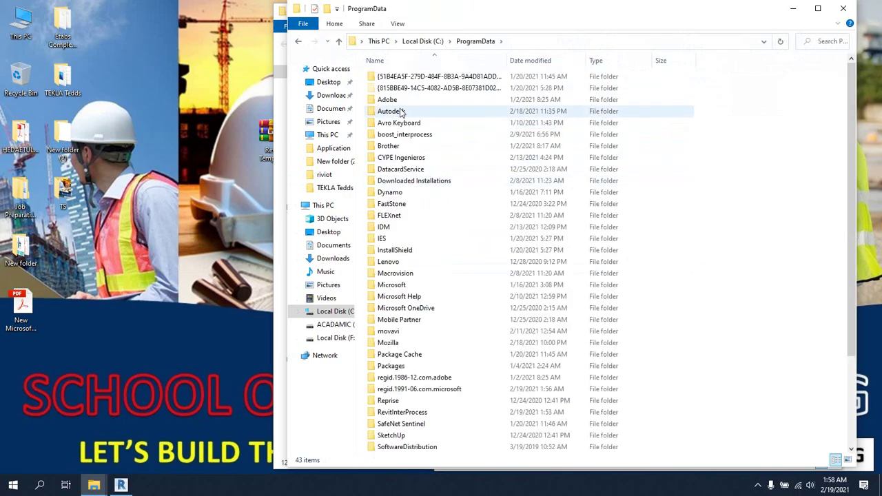
Navigate to Autodesk > RVT 2017 > Templates inside ProgramData.
double_click(399, 111)
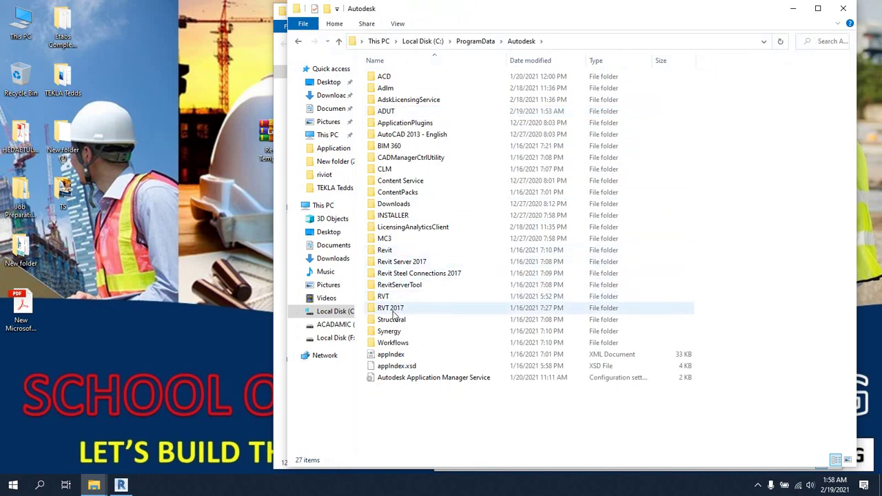
mouse_move(391, 308)
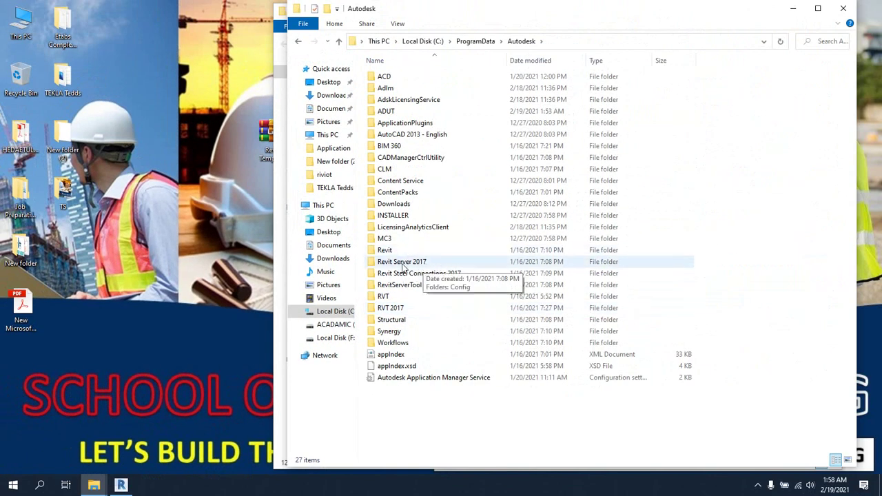
double_click(398, 311)
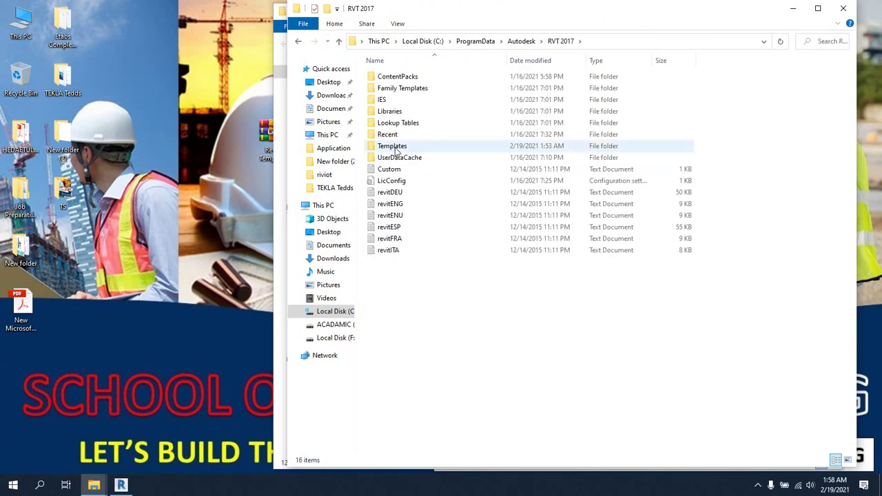
double_click(396, 149)
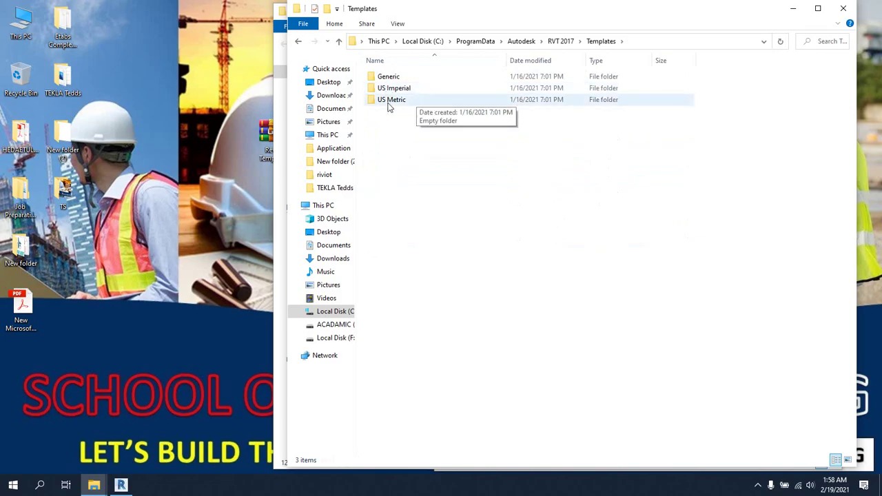
Paste the twelve template files into Templates and close the Explorer window.
drag(404, 123, 391, 92)
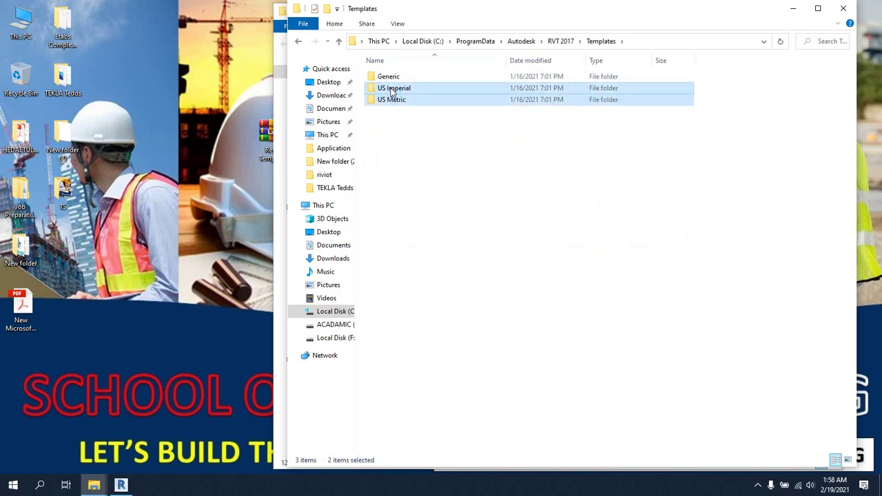
click(390, 157)
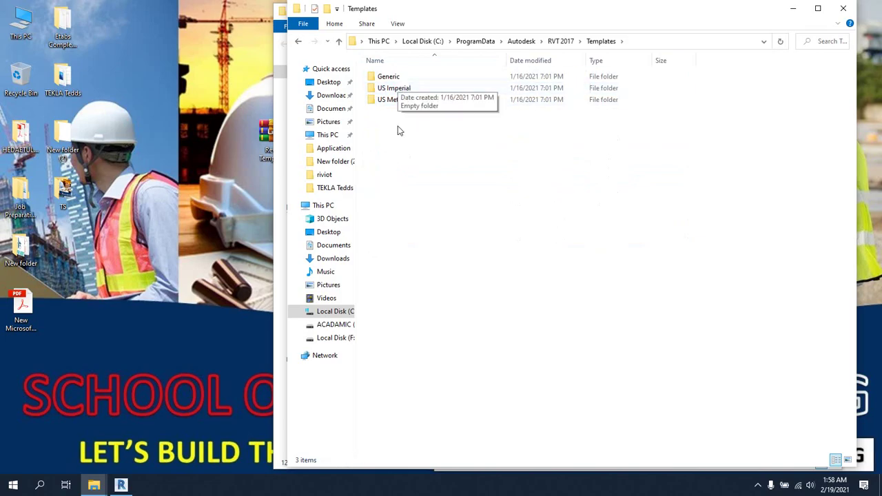
right_click(379, 126)
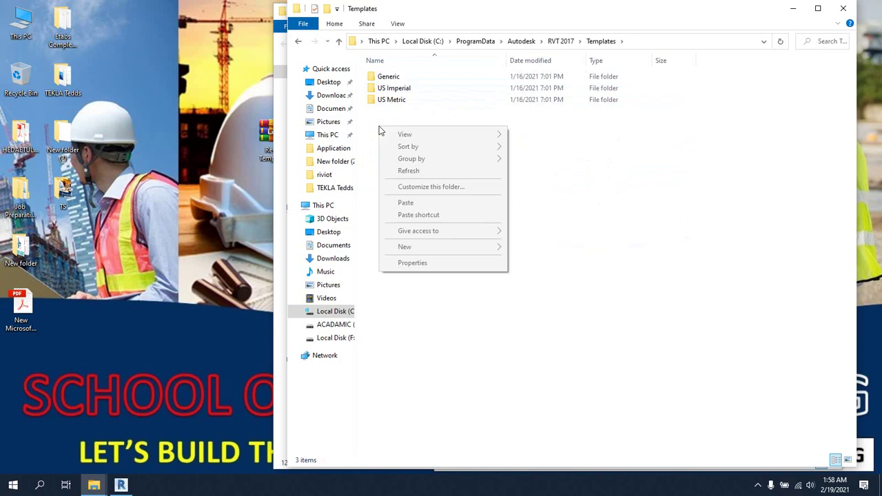
click(430, 204)
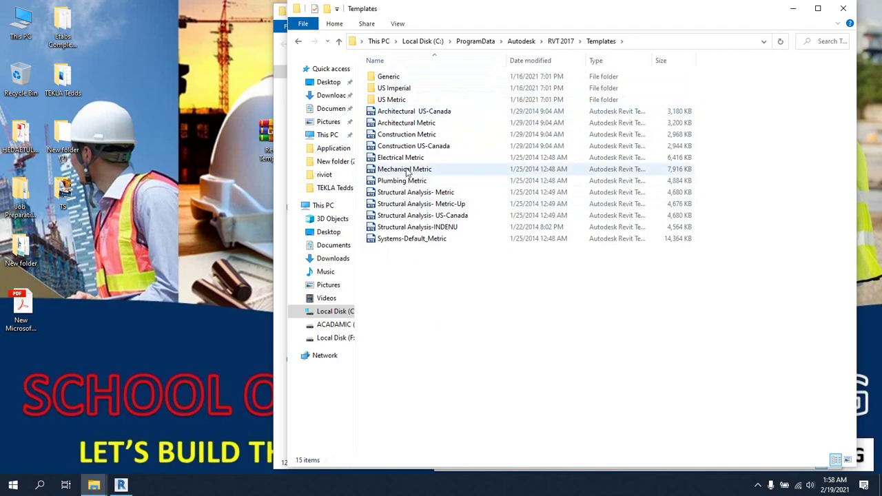
click(843, 8)
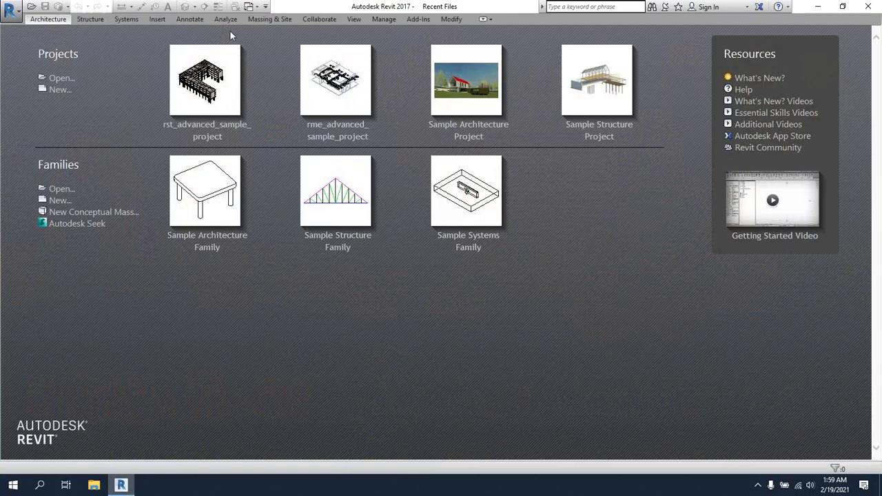
click(55, 89)
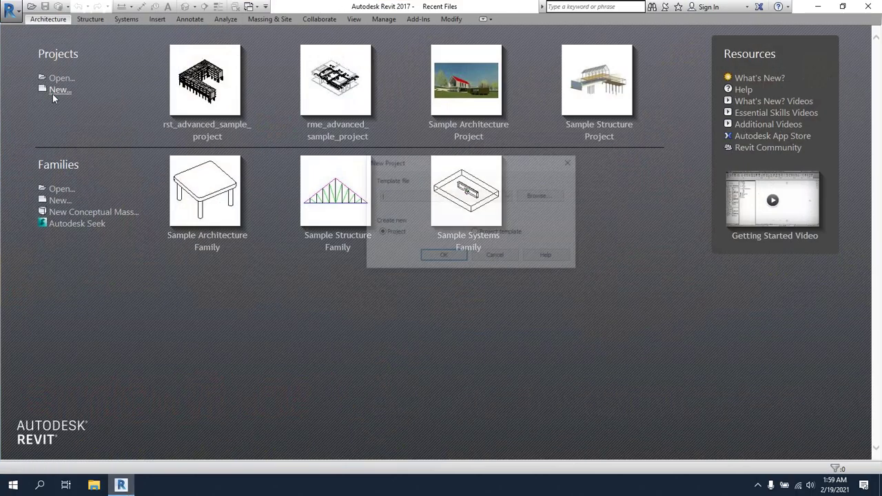
click(510, 197)
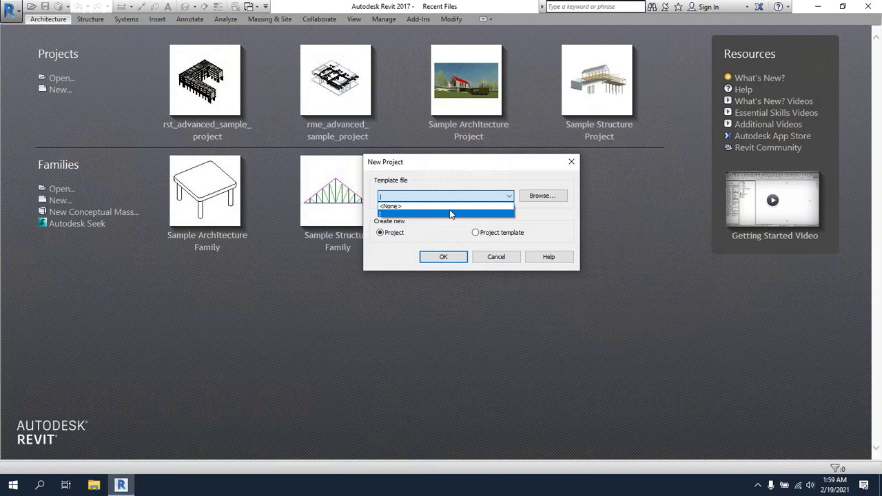
click(508, 259)
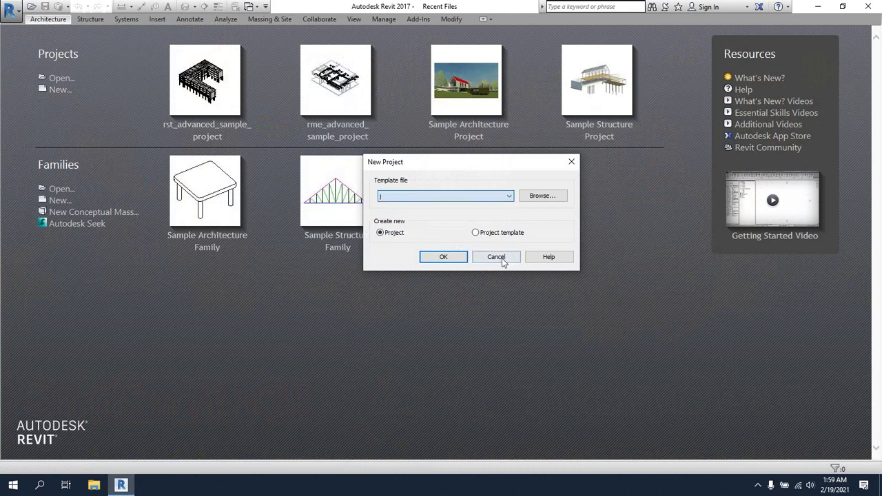
click(502, 258)
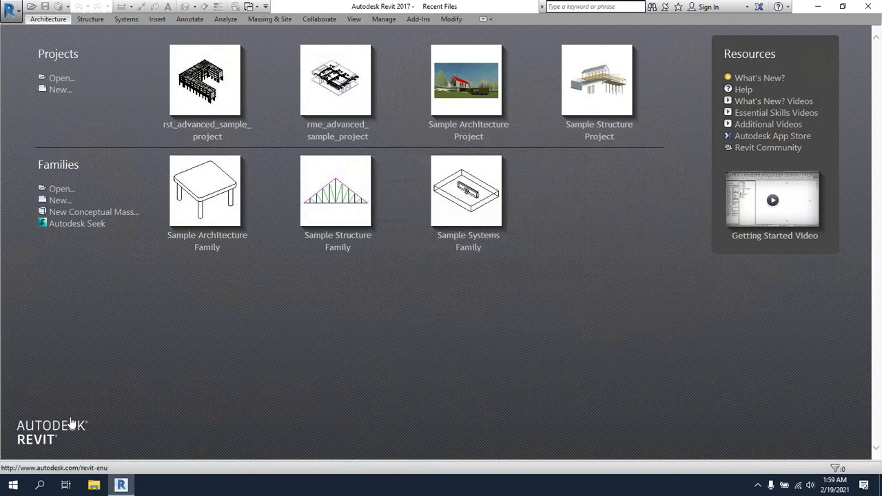
Show File Locations in Revit Options and browse the existing template entry's path.
click(14, 11)
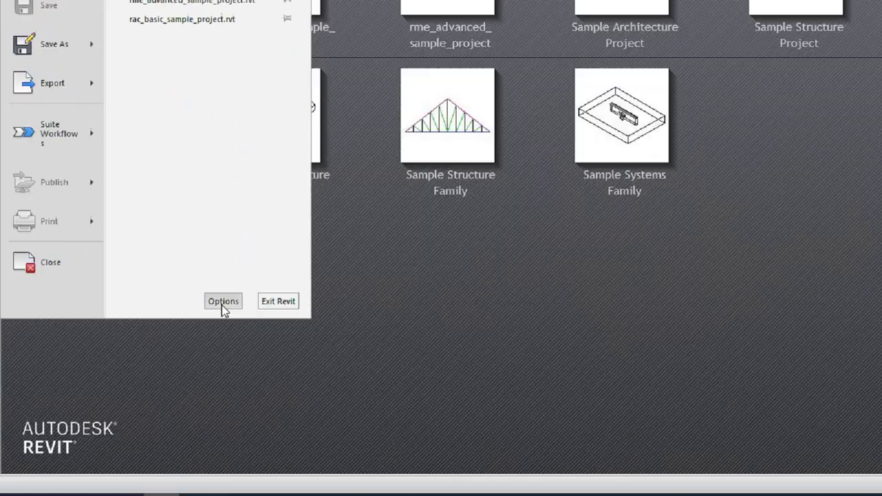
click(167, 332)
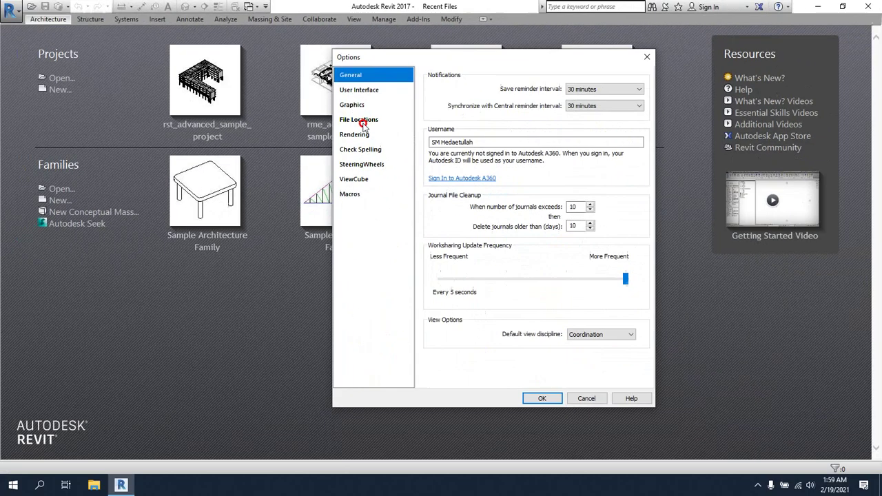
click(364, 120)
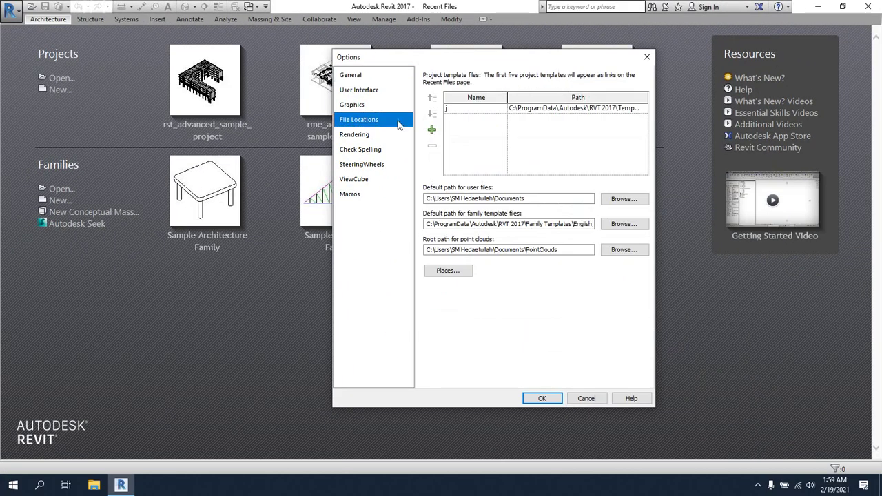
drag(507, 67, 370, 74)
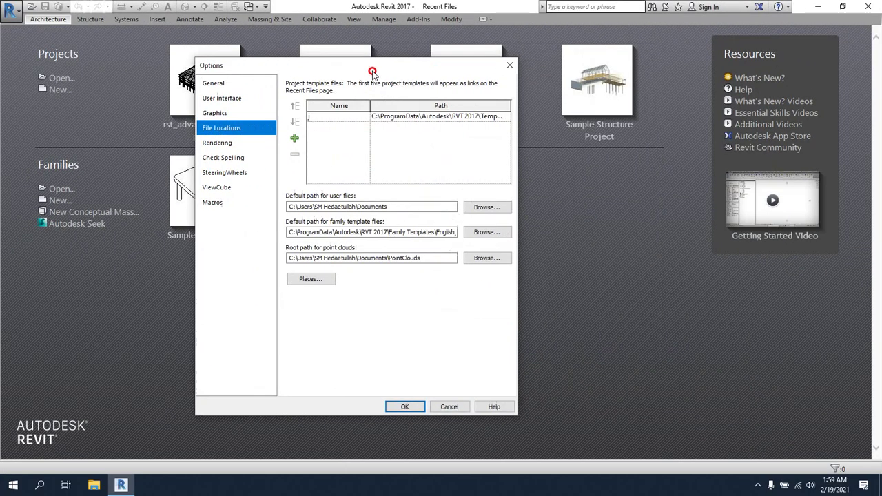
click(418, 118)
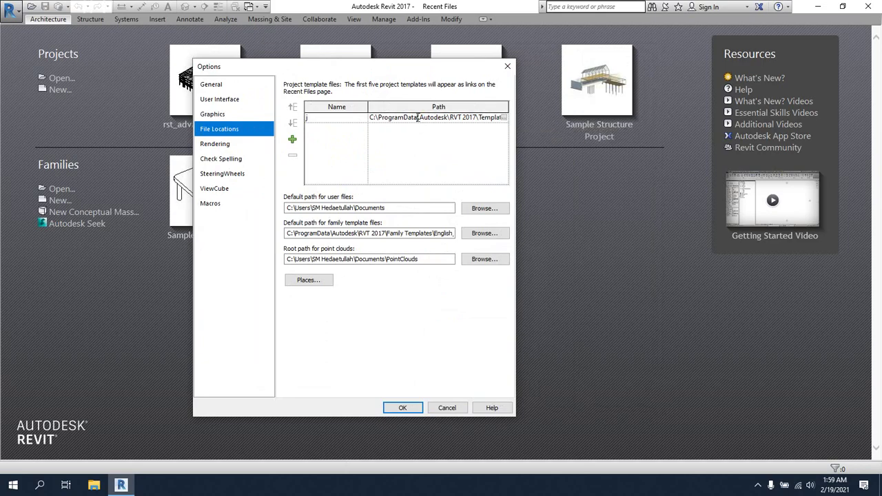
click(505, 119)
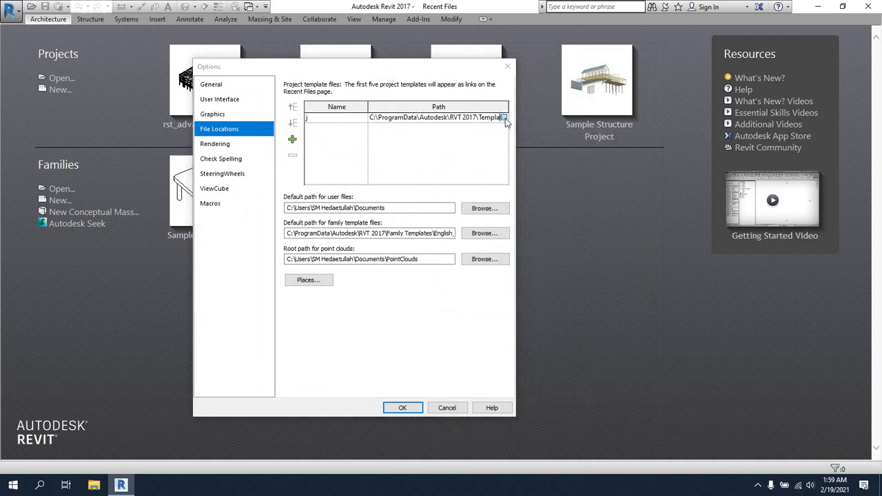
Add Architectural US-Canada and Architectural Metric to the project template list.
click(682, 94)
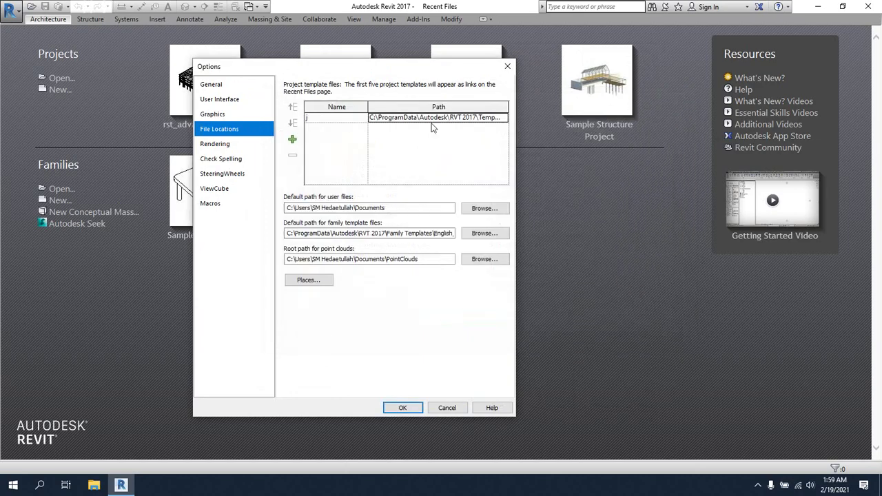
click(292, 142)
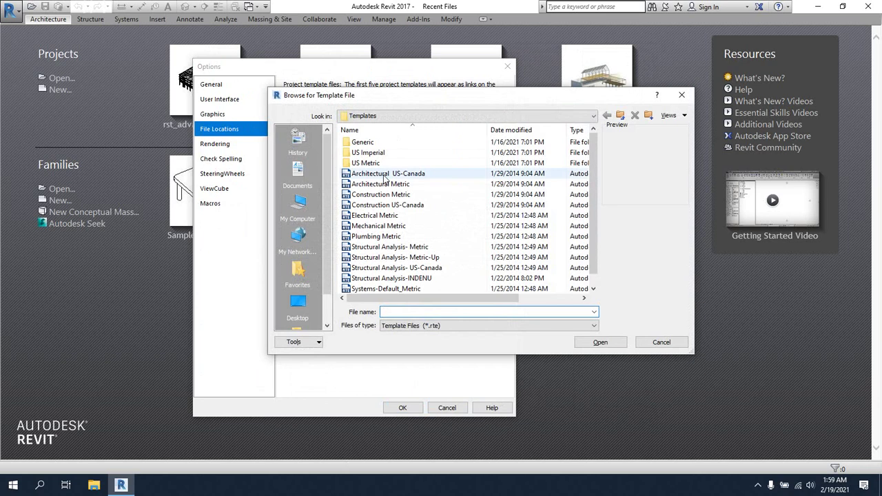
mouse_move(388, 174)
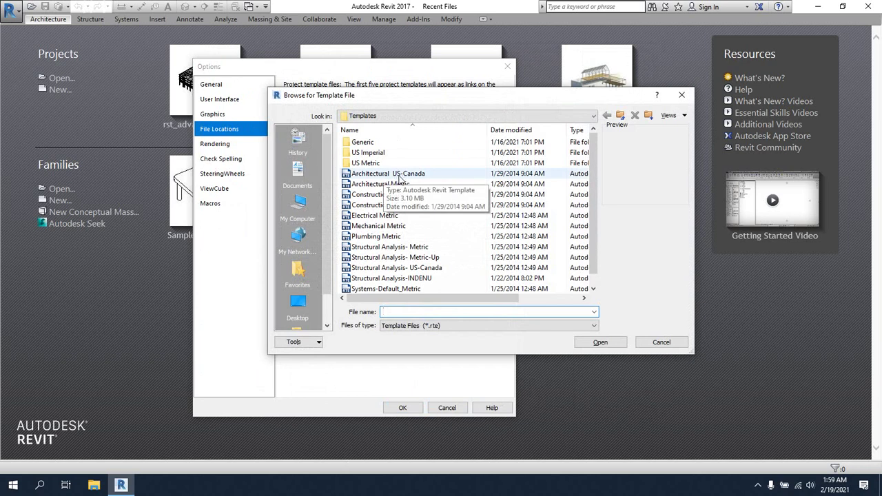
click(399, 176)
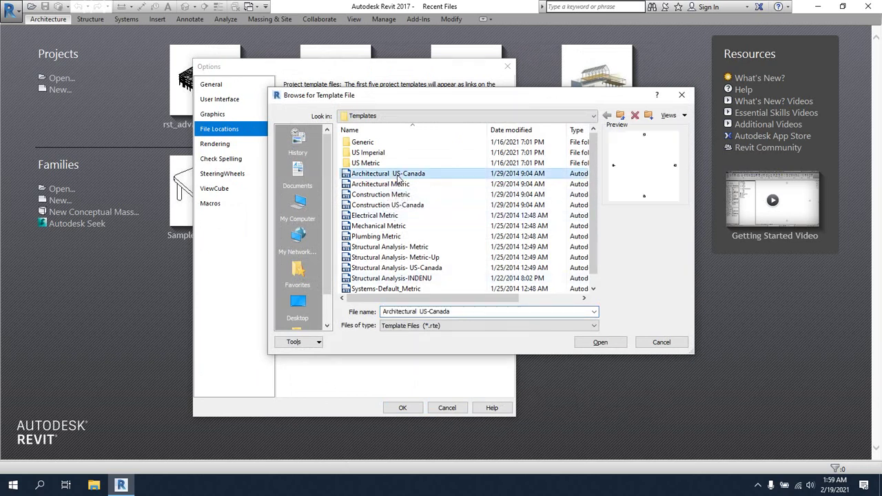
click(600, 343)
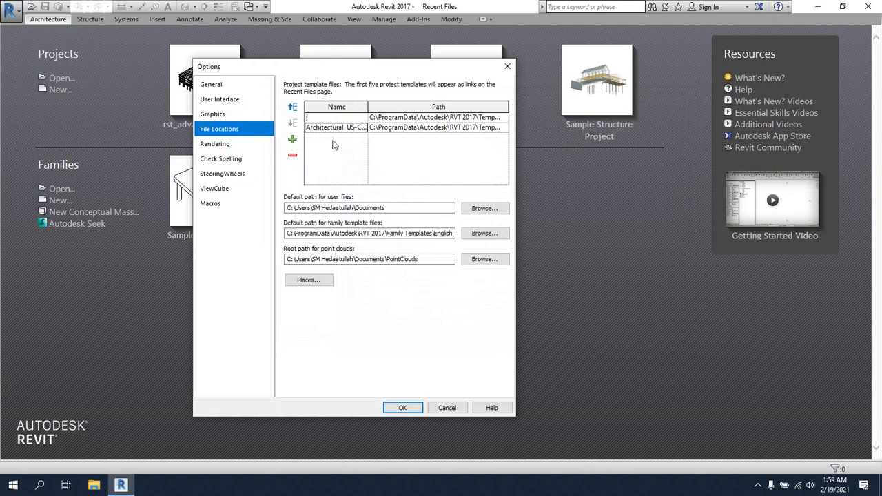
click(292, 141)
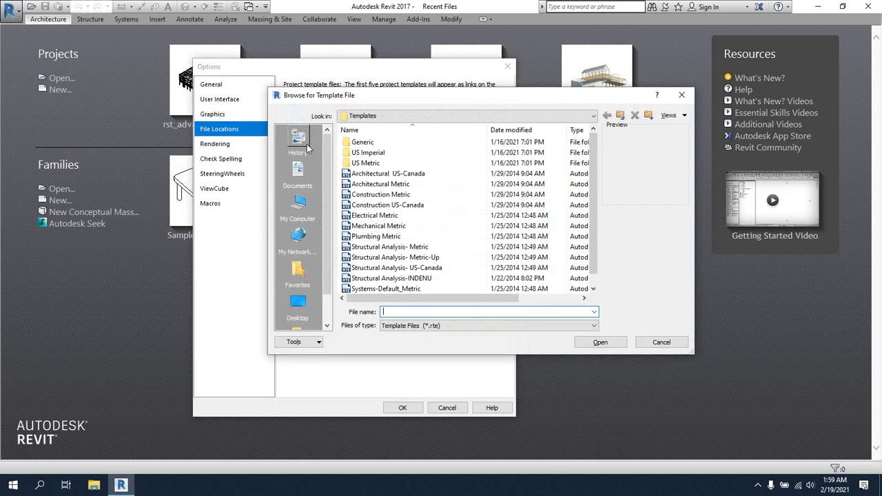
click(383, 184)
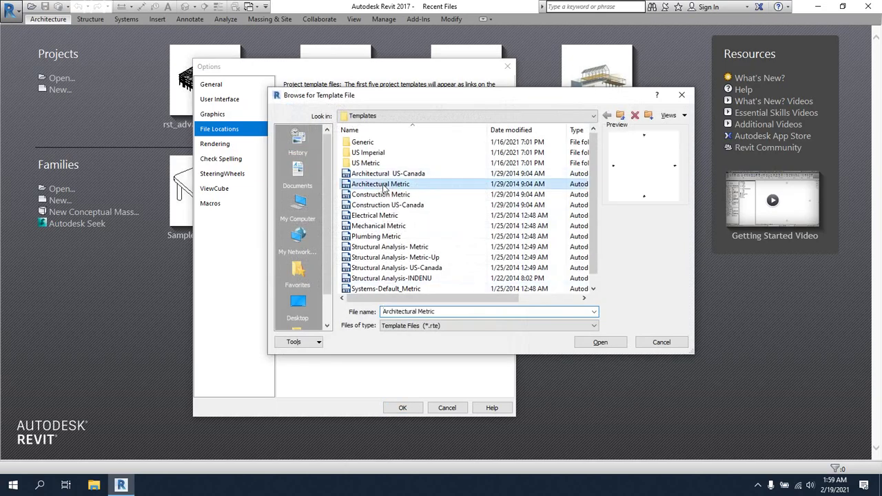
click(600, 342)
Add Construction Metric, Construction US-Canada and Plumbing Metric templates to the list.
click(292, 139)
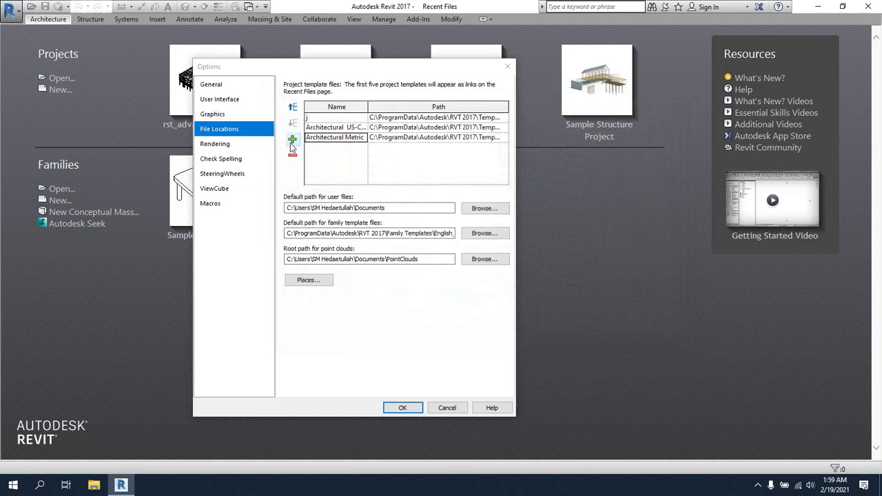
click(394, 195)
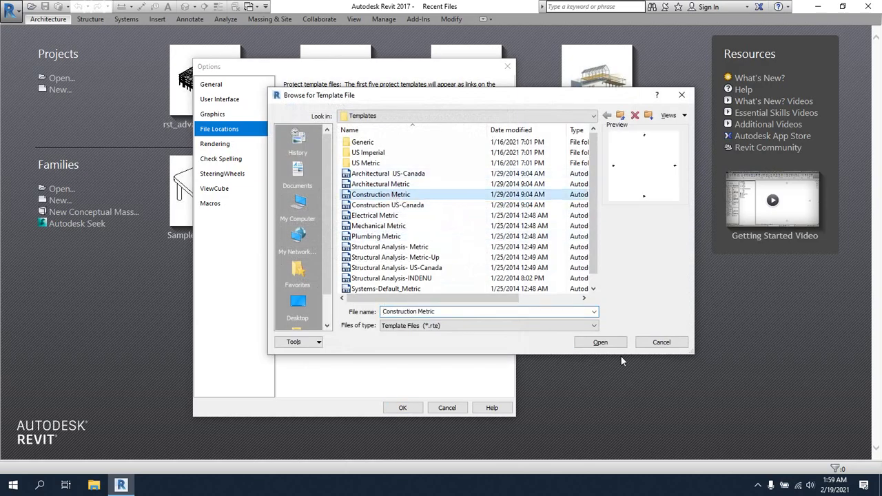
click(600, 342)
click(292, 138)
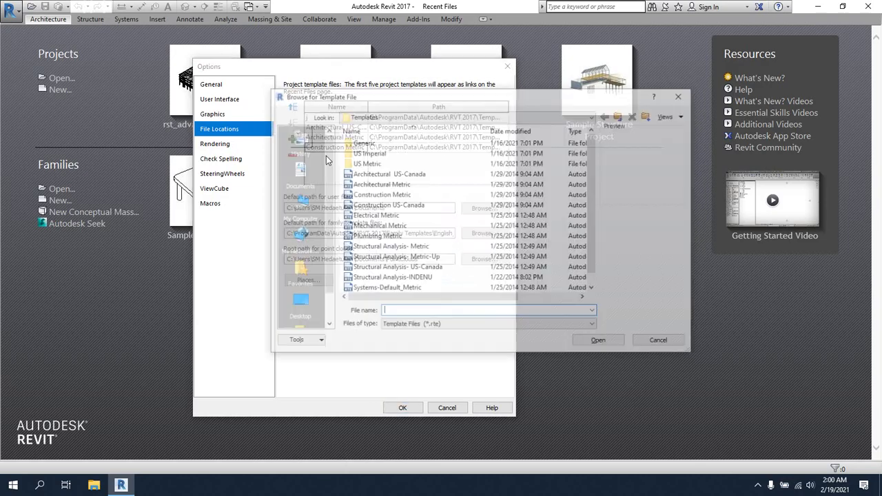
click(392, 204)
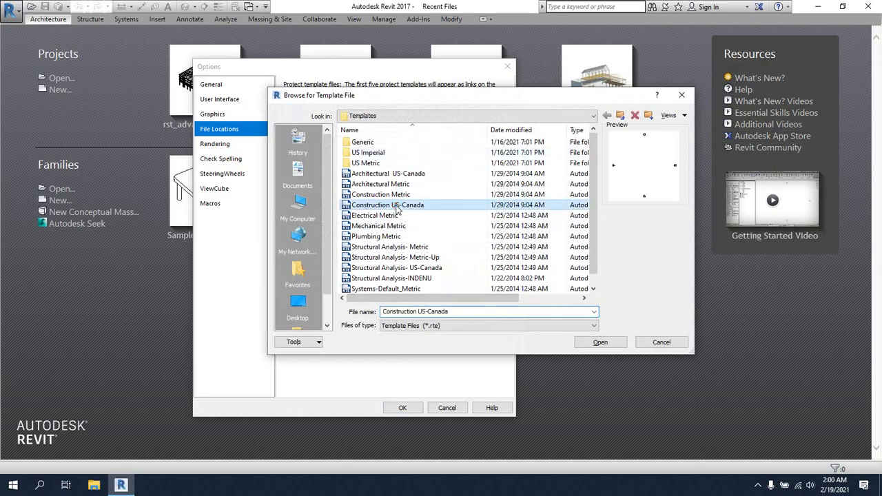
click(606, 349)
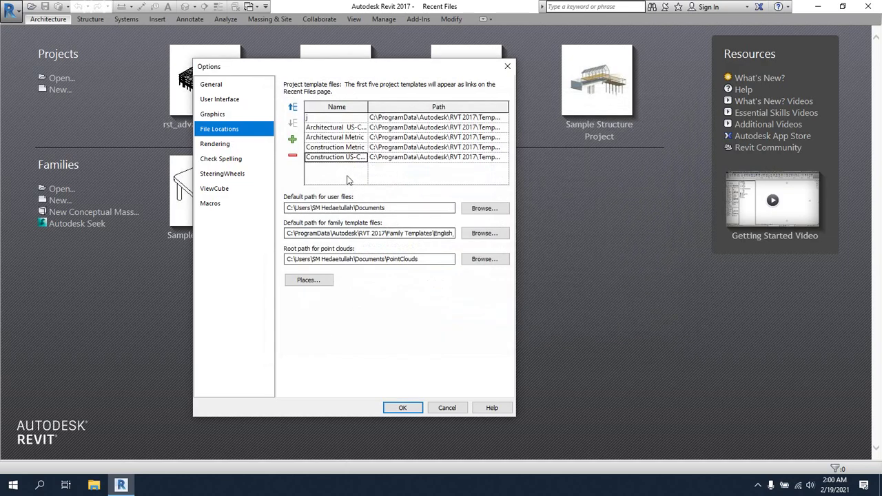
click(292, 140)
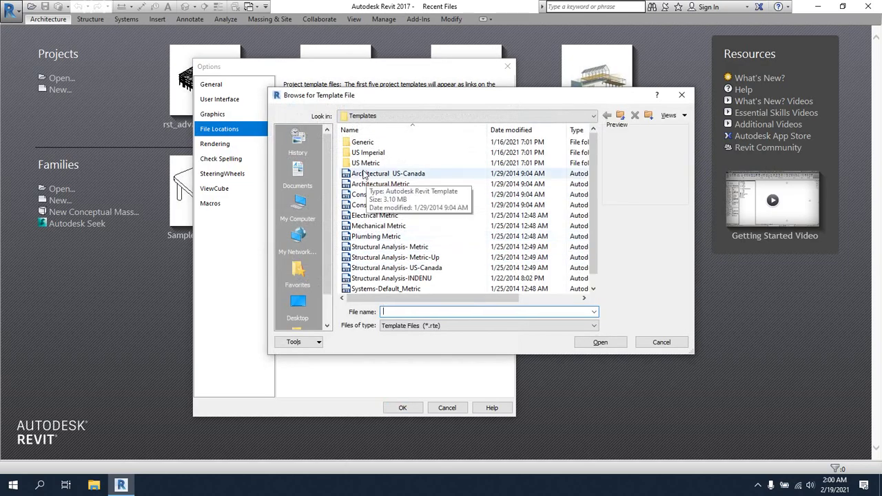
click(374, 217)
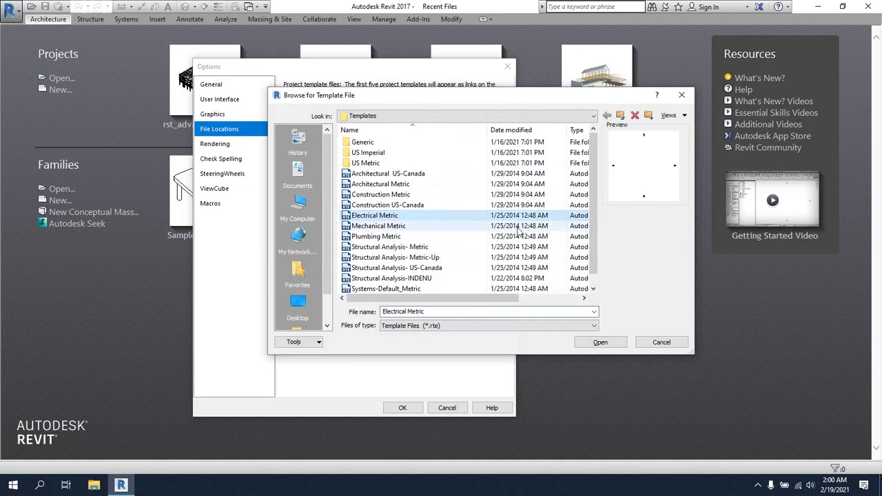
click(403, 236)
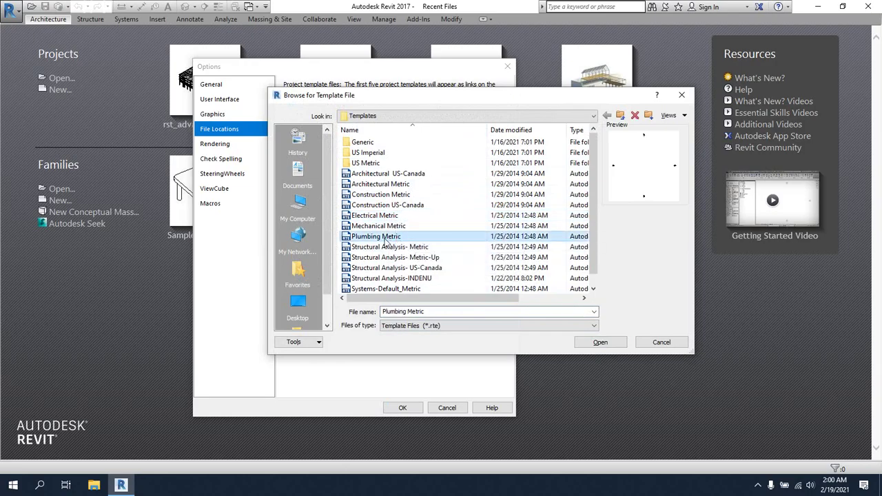
click(596, 343)
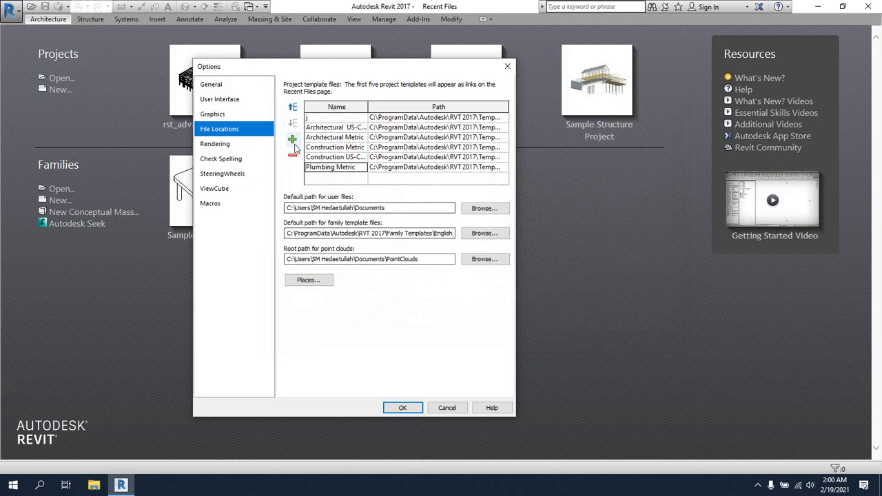
click(293, 146)
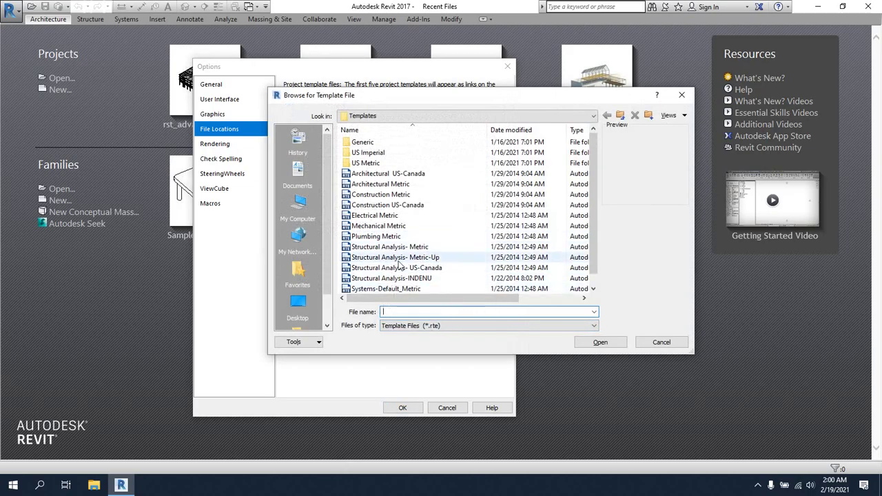
Add Structural Analysis Metric, Metric-Up, US-Canada and INDENU templates to the list.
click(393, 278)
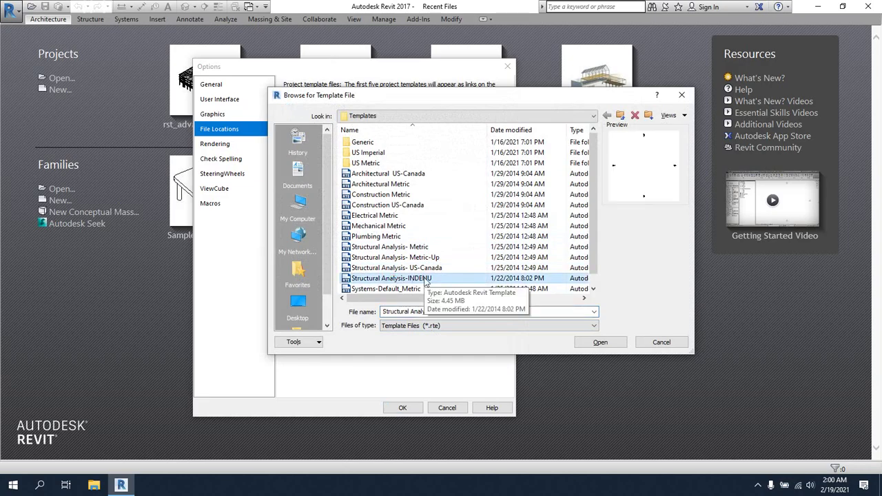
click(405, 247)
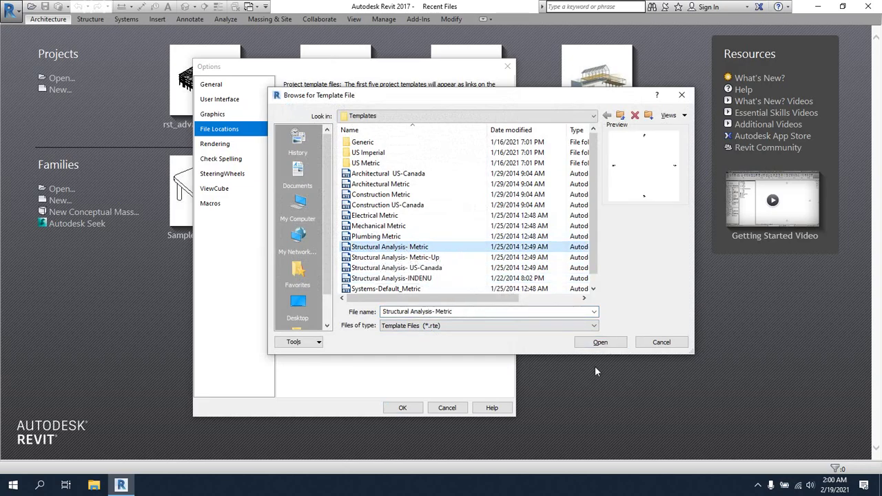
click(602, 343)
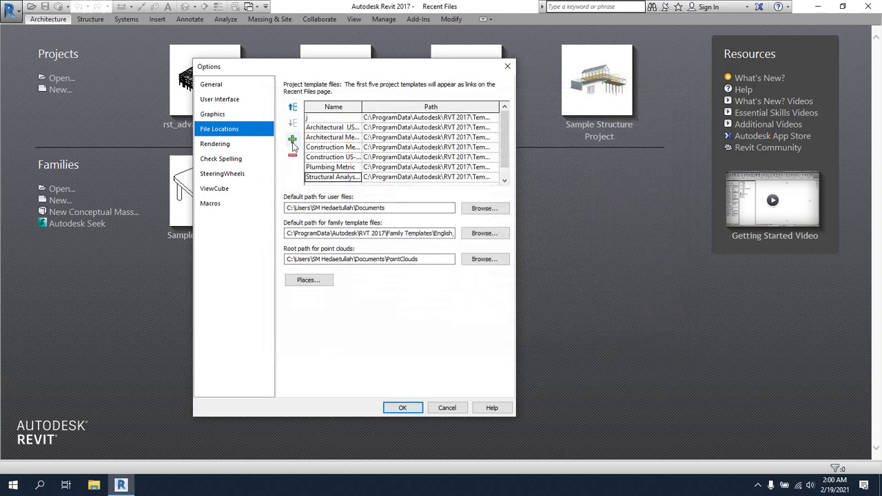
click(293, 136)
click(399, 256)
click(598, 340)
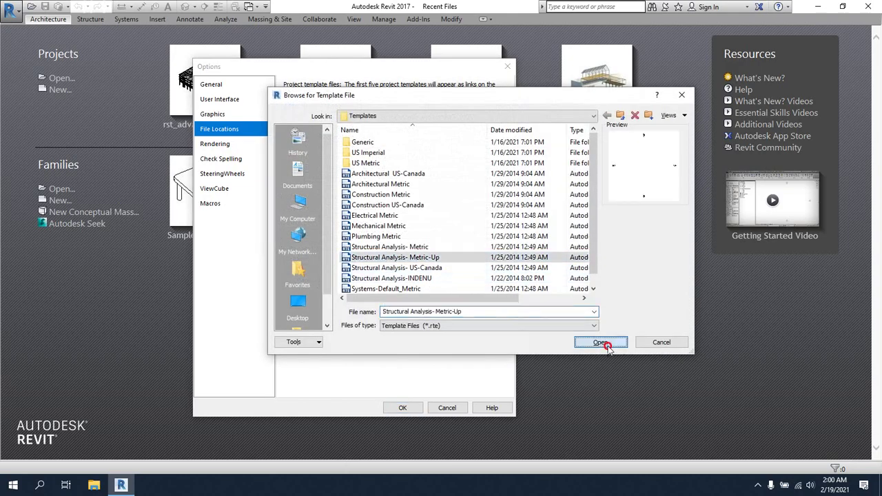
click(292, 139)
click(419, 268)
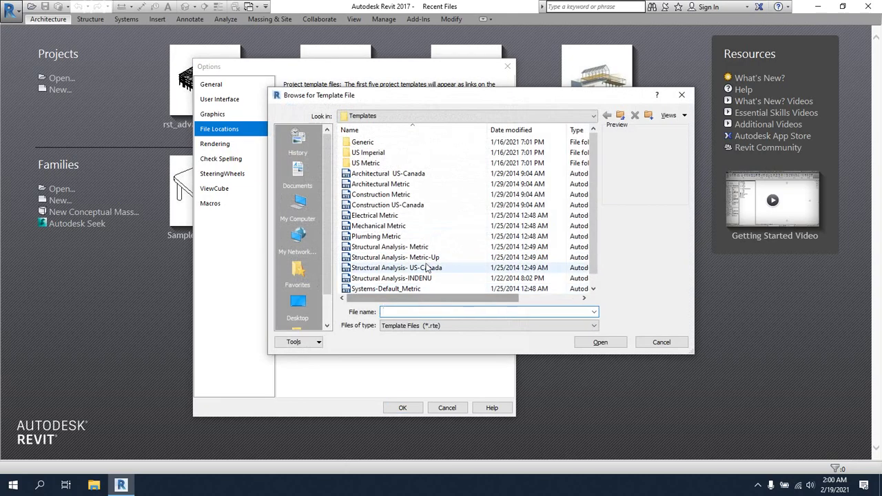
click(601, 342)
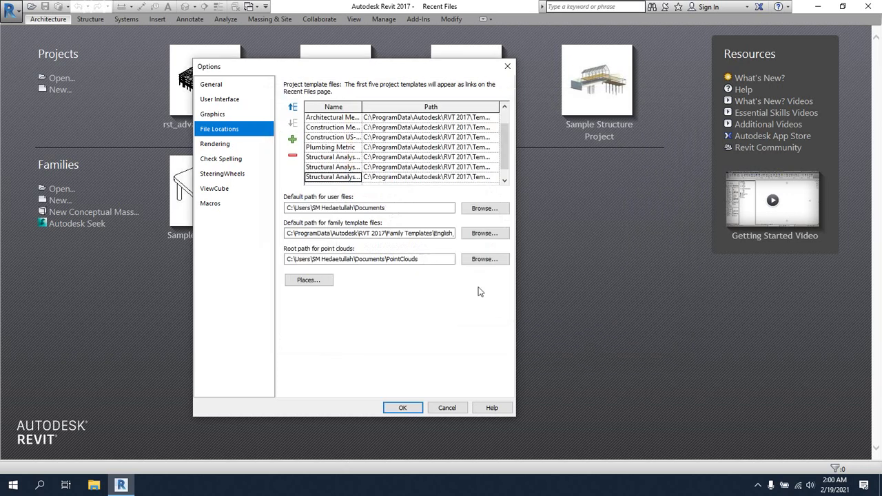
click(292, 139)
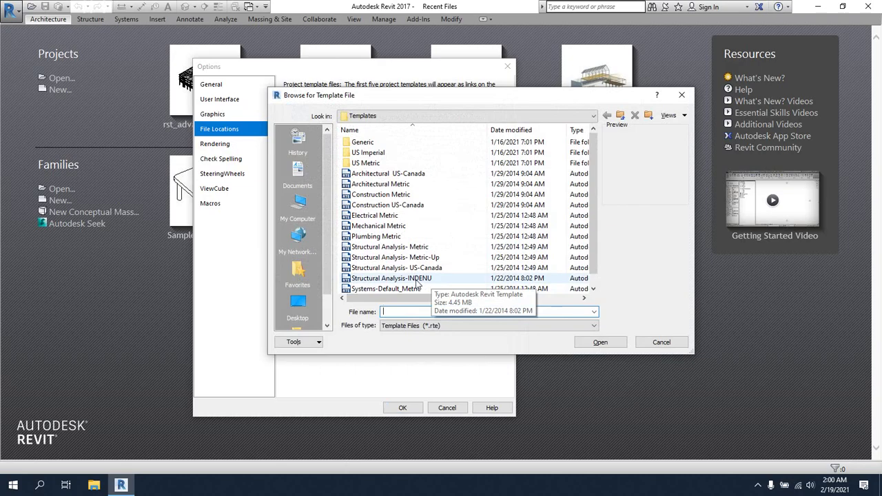
click(396, 280)
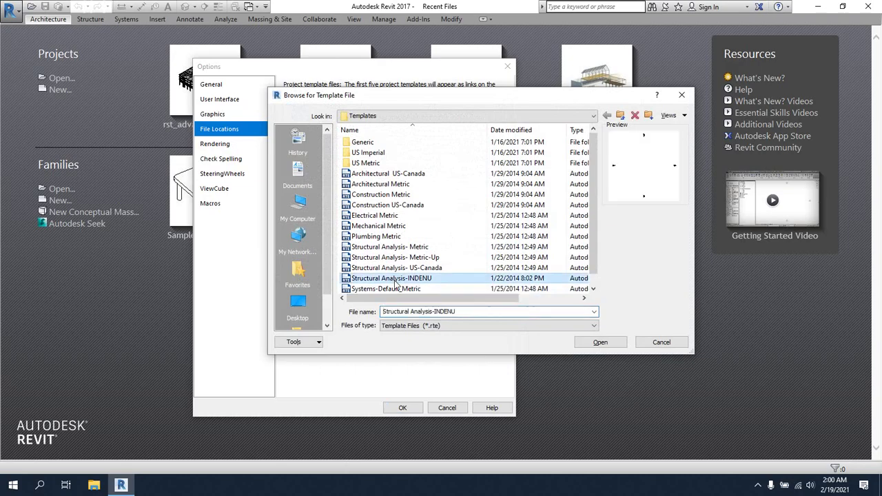
click(600, 341)
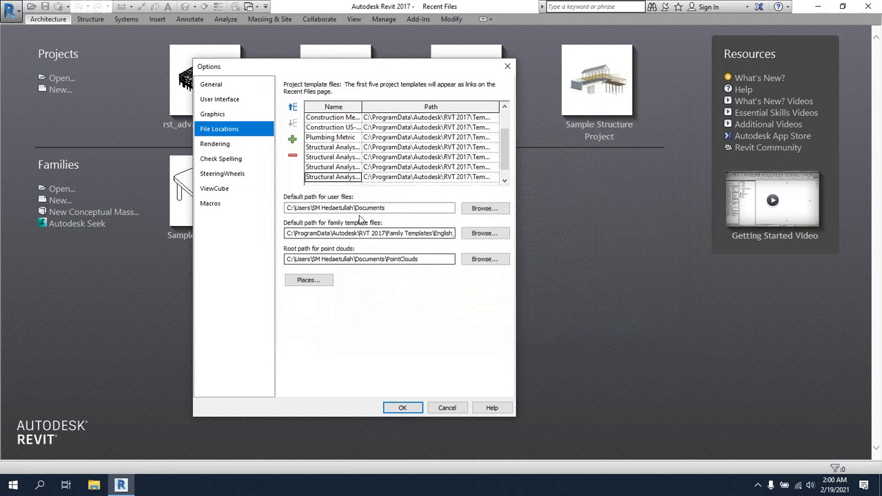
Dismiss the extra template browse, review the template entries, and confirm Options with OK.
click(291, 140)
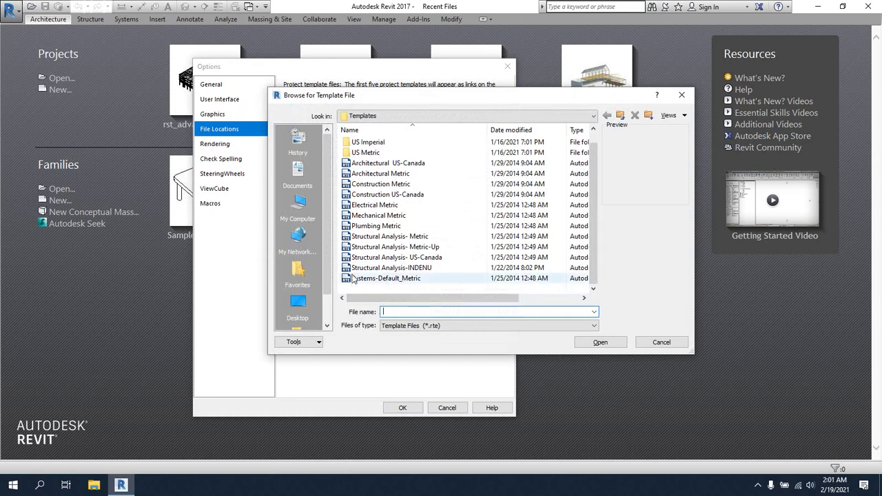
click(655, 343)
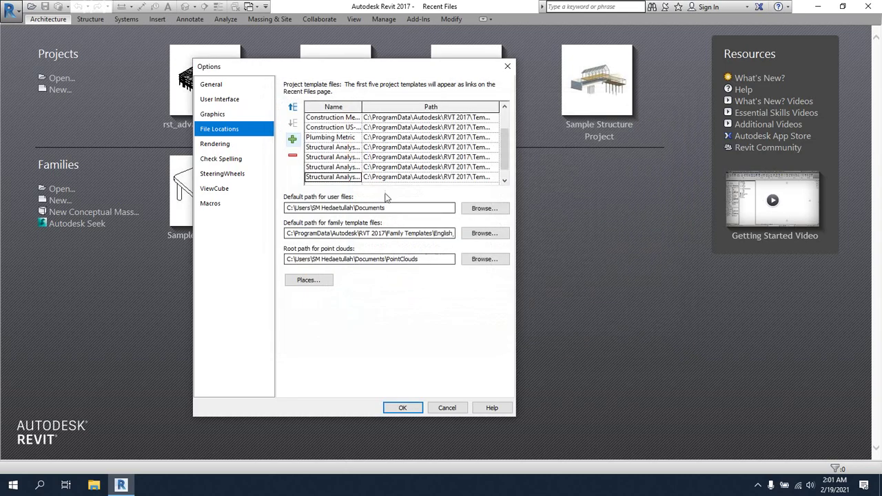
click(370, 119)
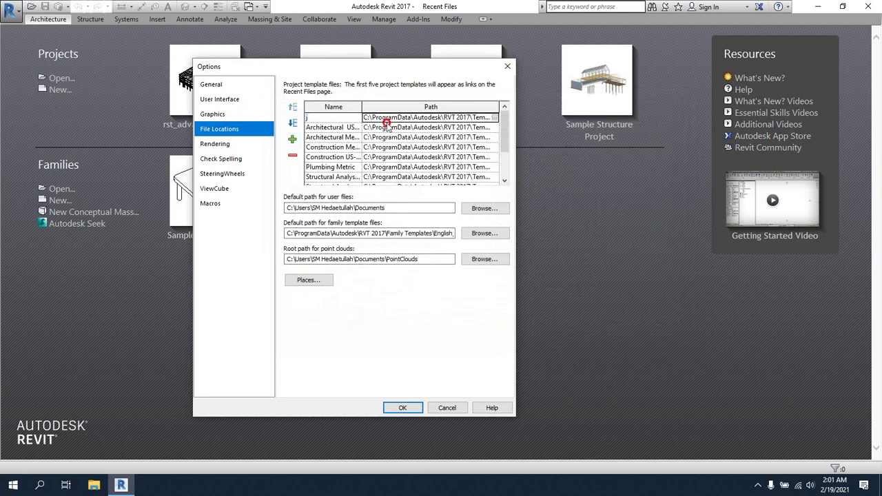
scroll(369, 148, down, 2)
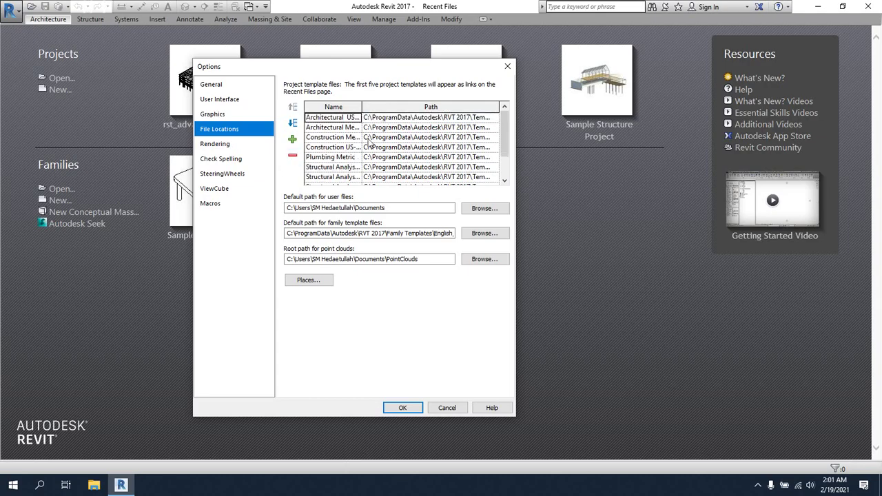
scroll(369, 161, up, 1)
scroll(366, 138, down, 1)
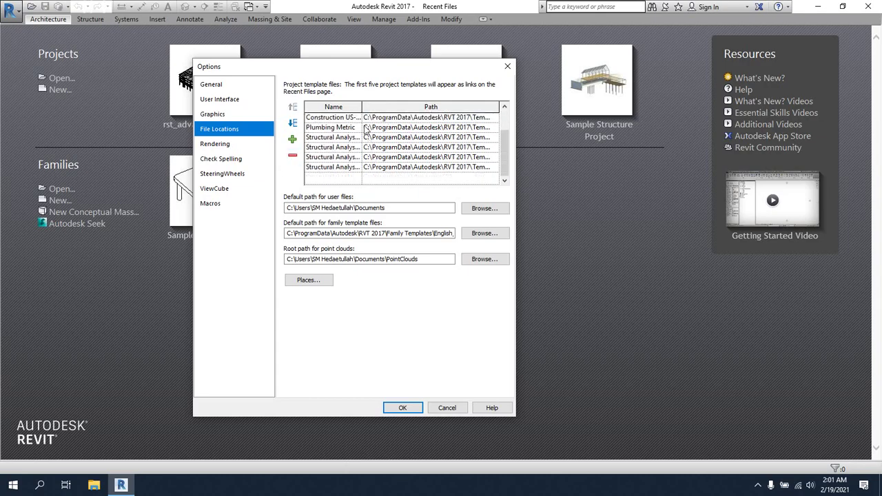
scroll(365, 162, up, 1)
scroll(369, 141, down, 1)
scroll(369, 159, up, 1)
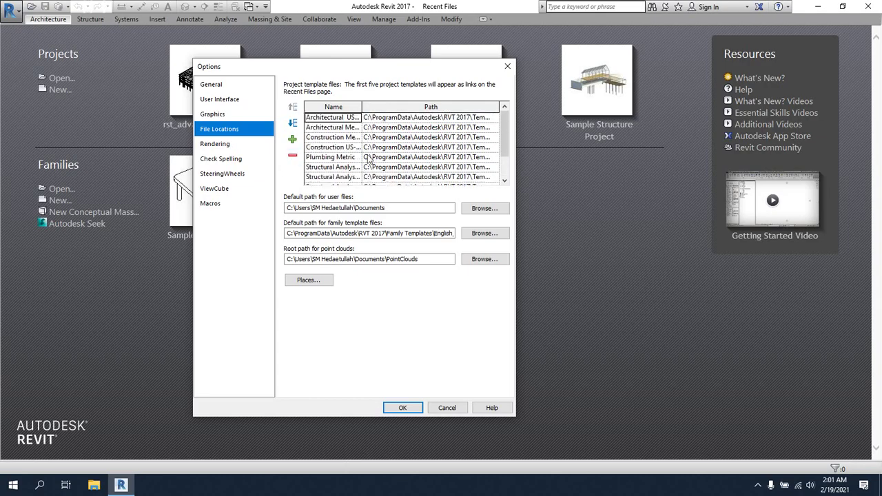
click(406, 408)
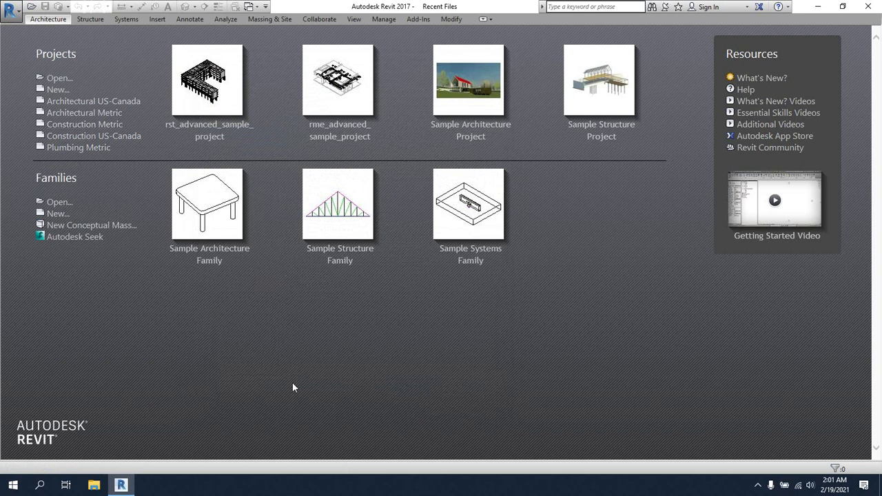
Start a new project and pick Architectural Metric from the template dropdown.
click(55, 91)
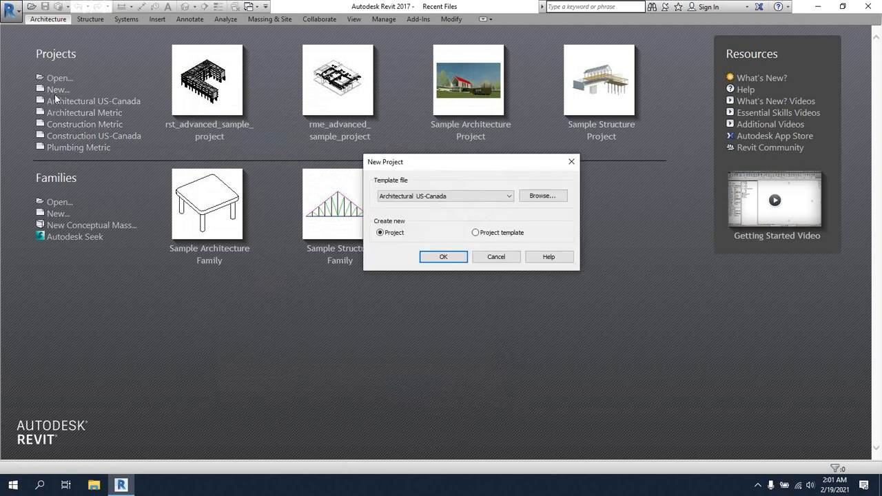
click(467, 199)
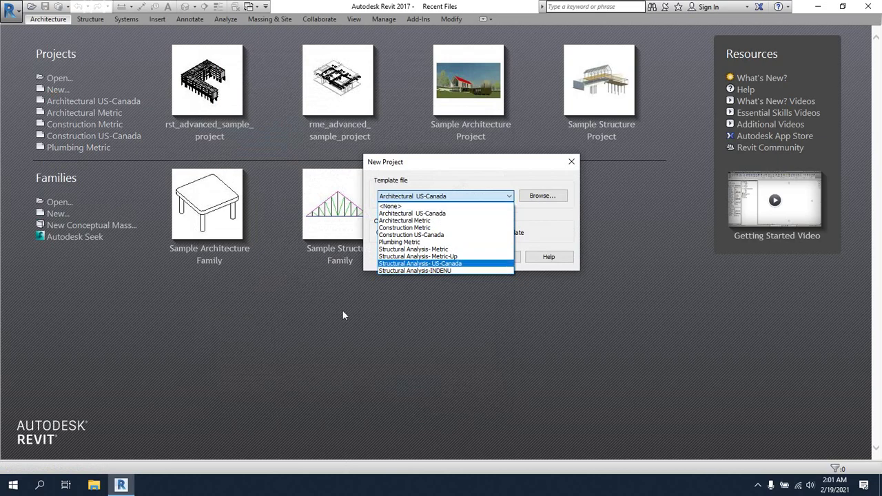
click(343, 315)
click(470, 201)
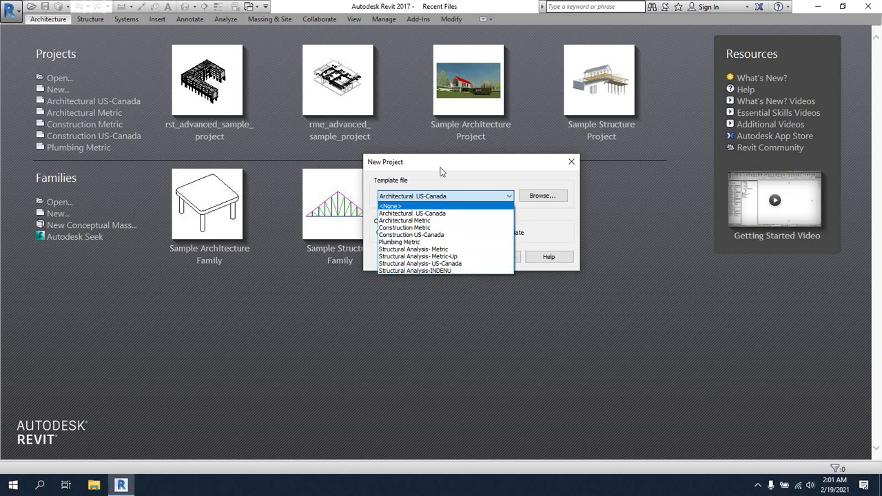
click(423, 221)
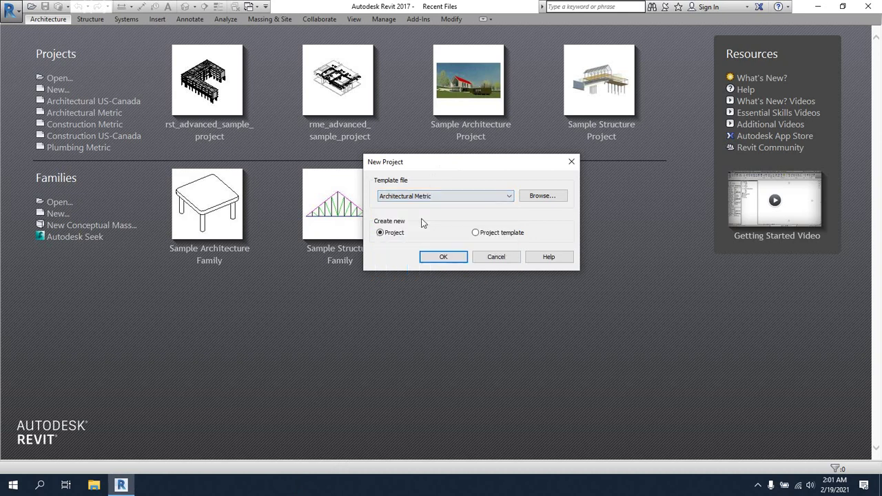
Create it as a Project template and pan and zoom the resulting Template1 Level 1 plan.
click(505, 235)
click(444, 257)
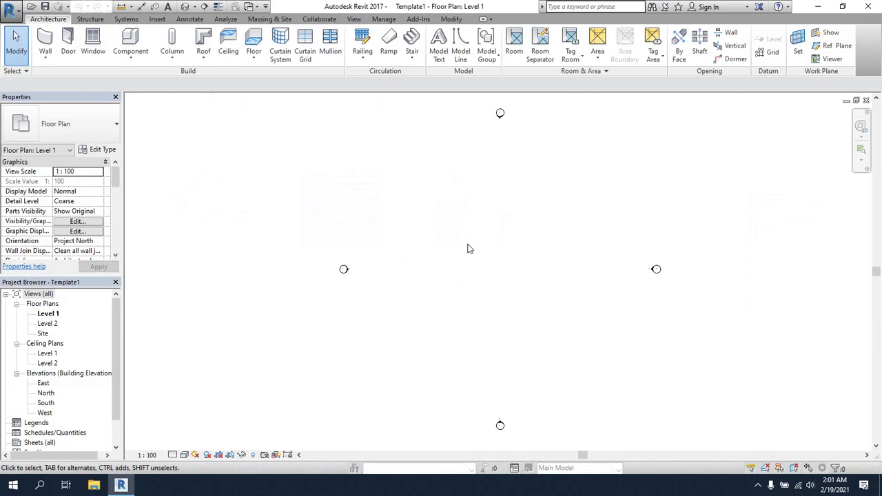
middle_drag(467, 248, 445, 241)
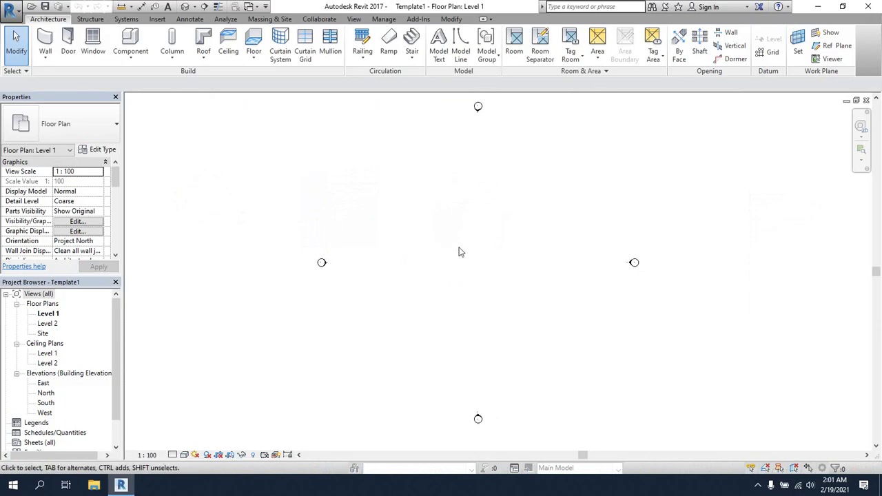
scroll(461, 252, down, 1)
scroll(468, 269, down, 1)
scroll(467, 270, up, 1)
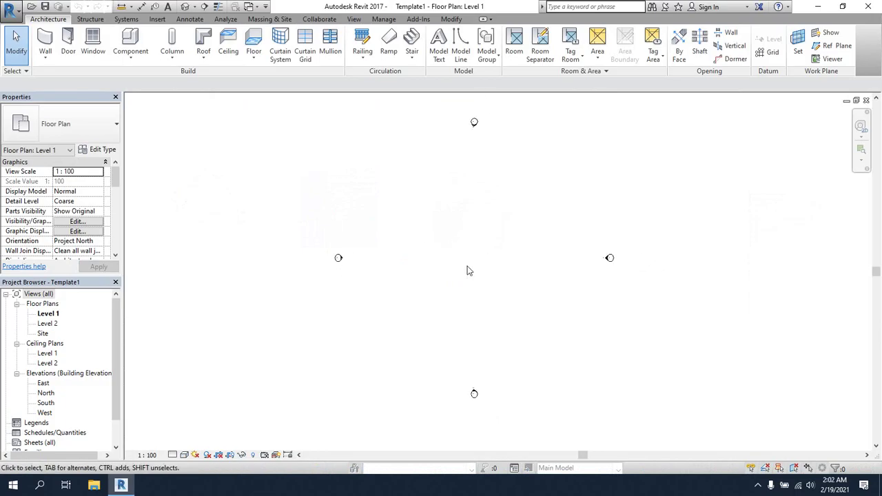